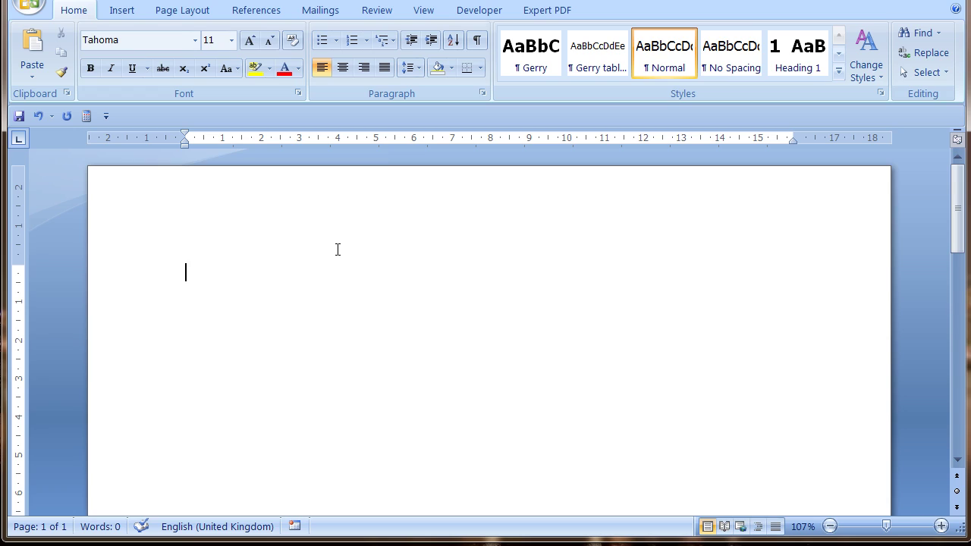
Paste the copied Higgs Boson chapter text into the blank document and go back to its beginning
key(ctrl+v)
scroll(337, 250, up, 7)
key(ctrl+Home)
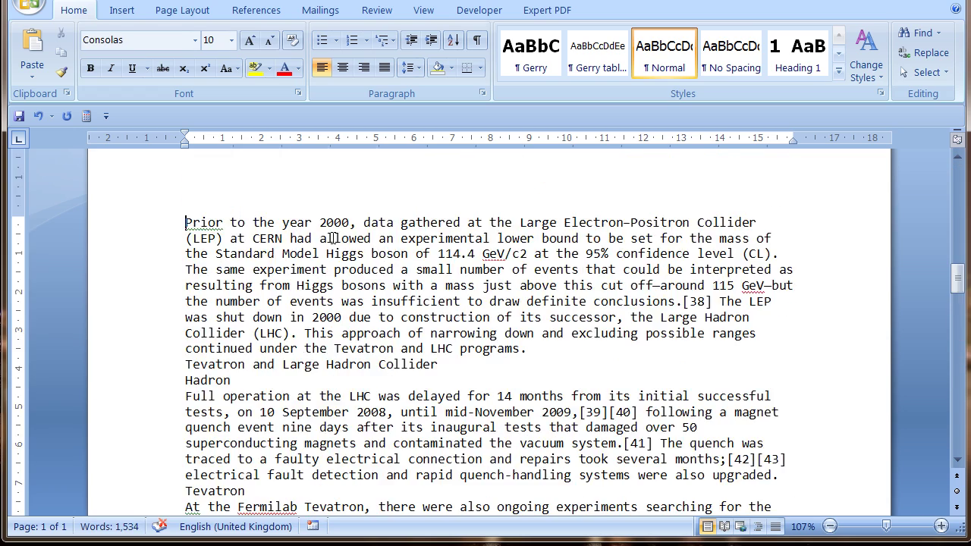
scroll(240, 279, up, 15)
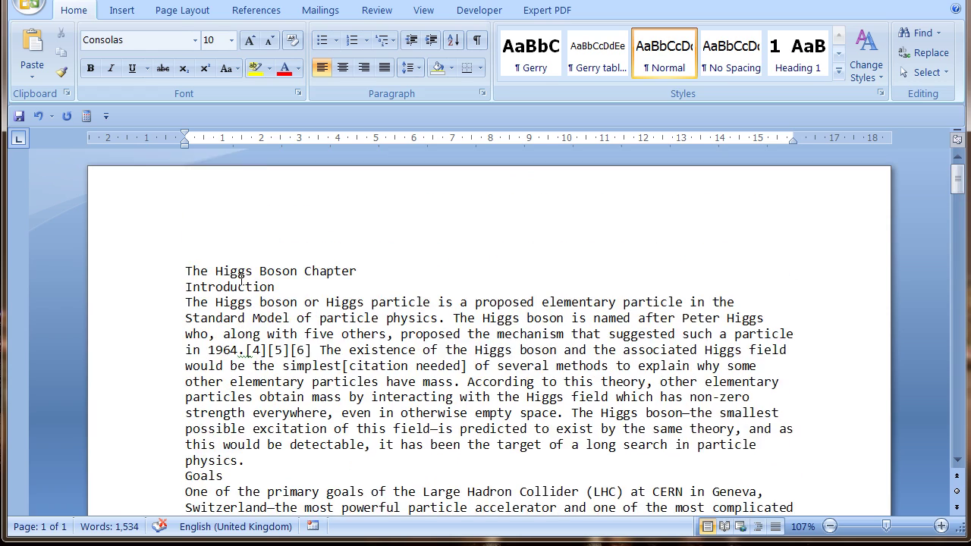
scroll(226, 258, down, 2)
scroll(226, 258, up, 2)
Show the formatting marks and replace the manual line break after "The Higgs Boson Chapter" with a paragraph mark
click(478, 44)
scroll(482, 198, down, 1)
drag(360, 223, 367, 224)
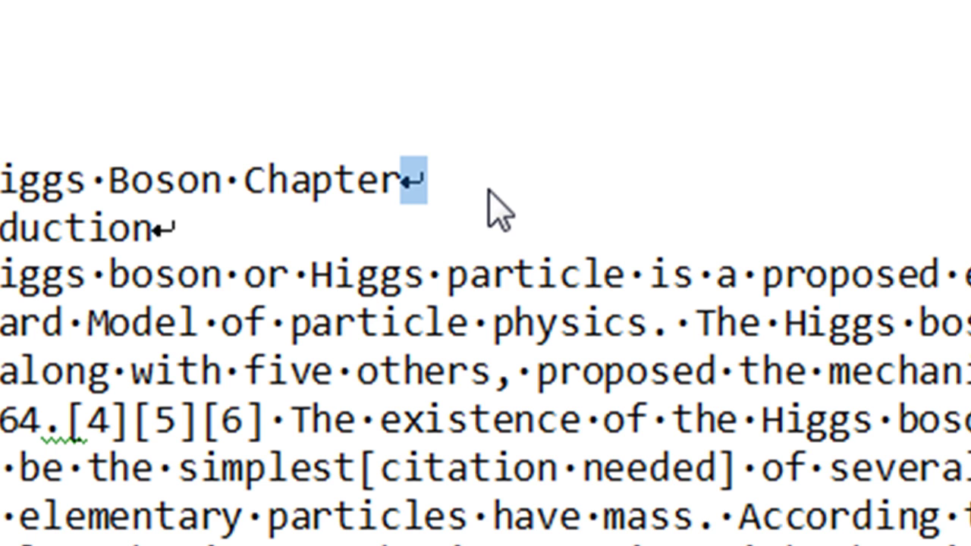
key(Delete)
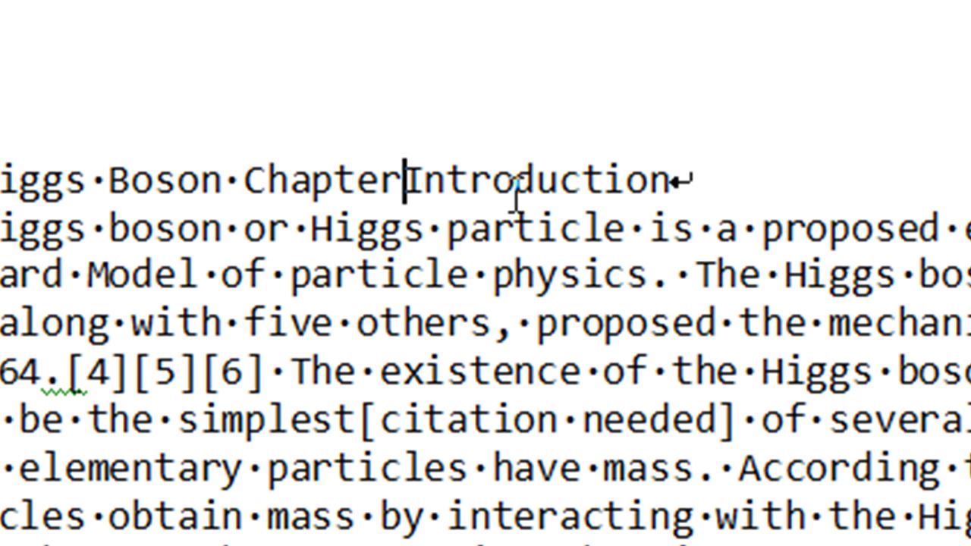
key(Return)
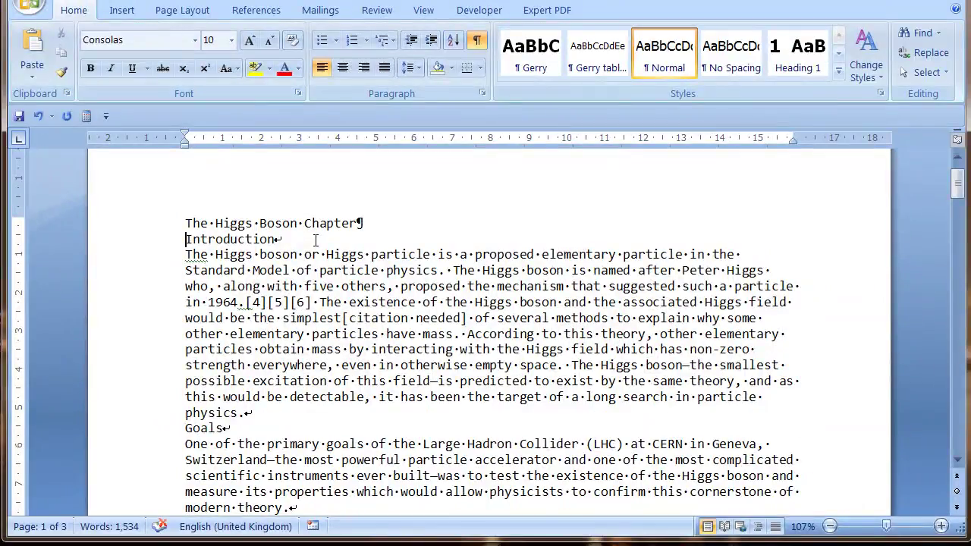
Replace the manual line breaks from the "Introduction" heading onward with paragraph marks
scroll(357, 248, up, 1)
drag(342, 282, 360, 289)
click(379, 282)
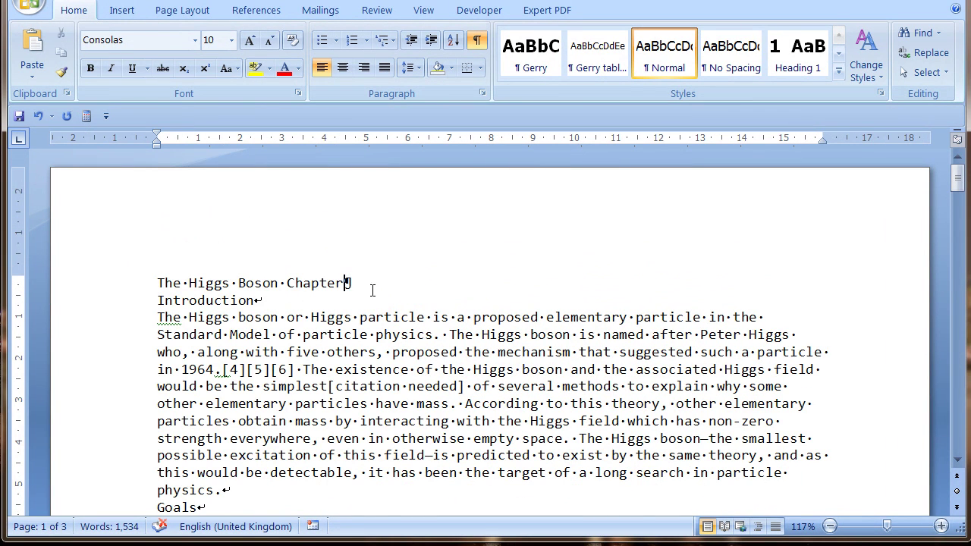
scroll(379, 281, down, 1)
drag(252, 248, 263, 248)
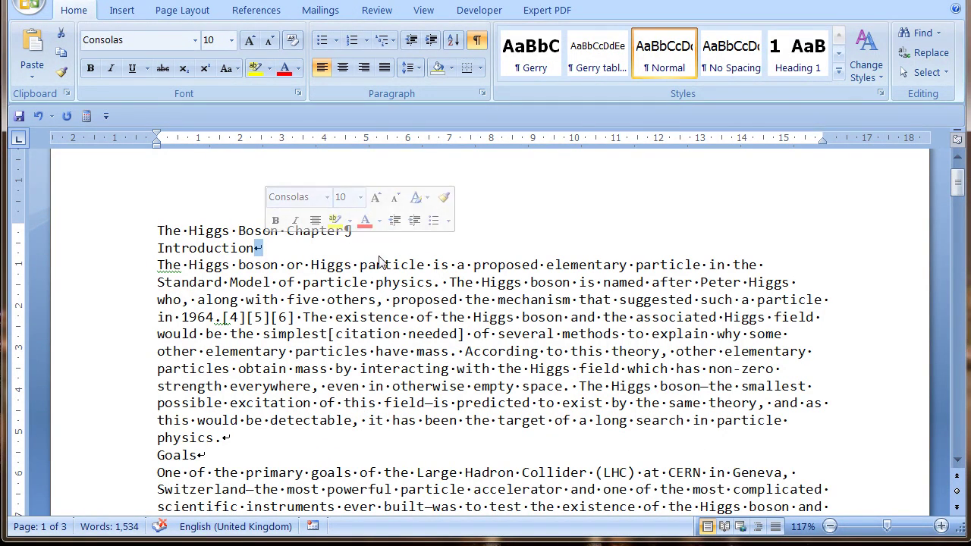
scroll(375, 305, down, 1)
scroll(293, 277, up, 1)
scroll(292, 278, up, 1)
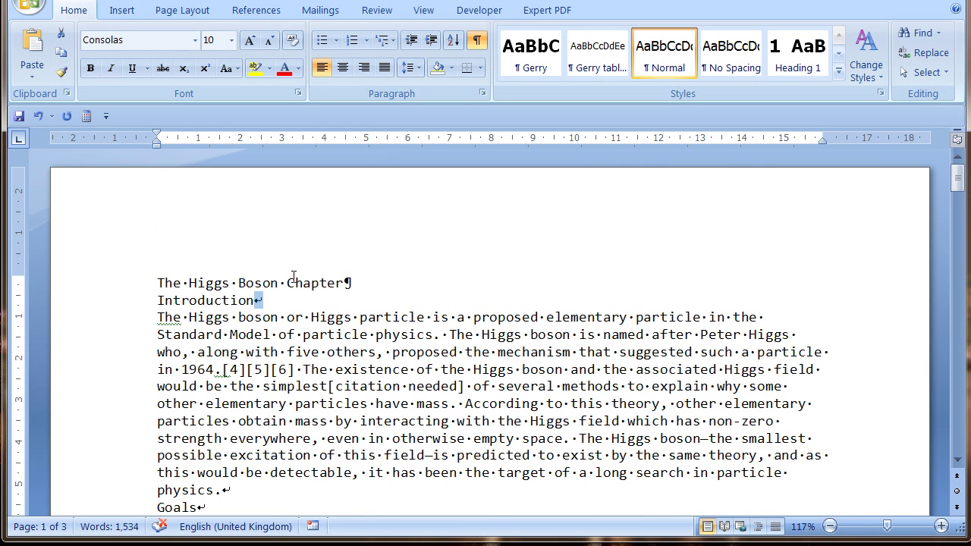
key(ctrl+y)
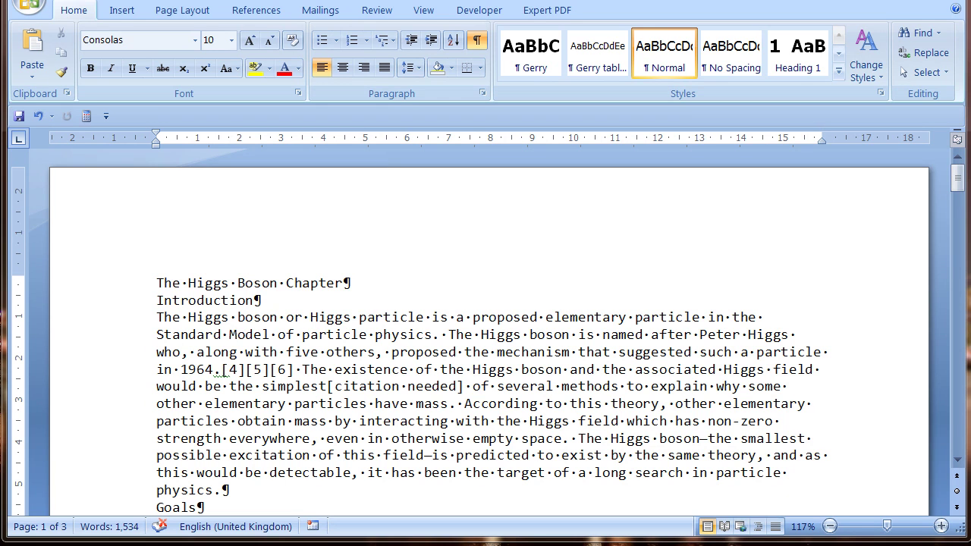
Replace the manual line break after "continued under the Tevatron and LHC programs." with a paragraph mark
drag(957, 177, 962, 288)
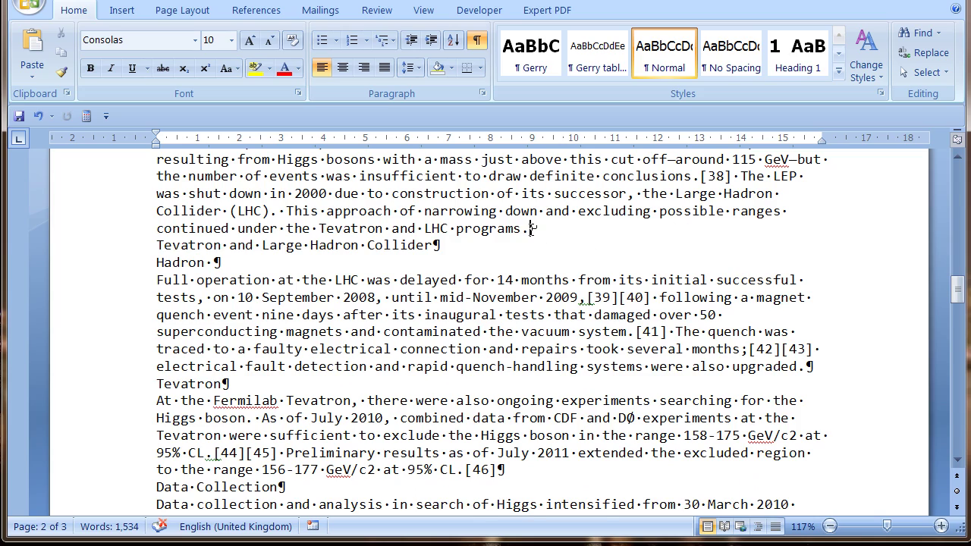
click(533, 227)
key(Delete)
key(Return)
Check the rest of the document for leftover manual line breaks and return to its beginning
scroll(413, 226, down, 9)
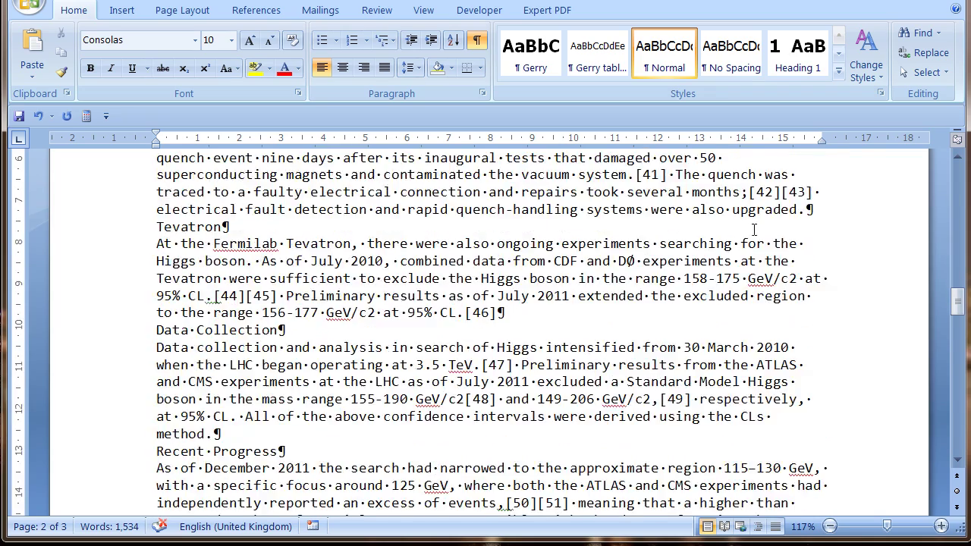
scroll(544, 239, down, 4)
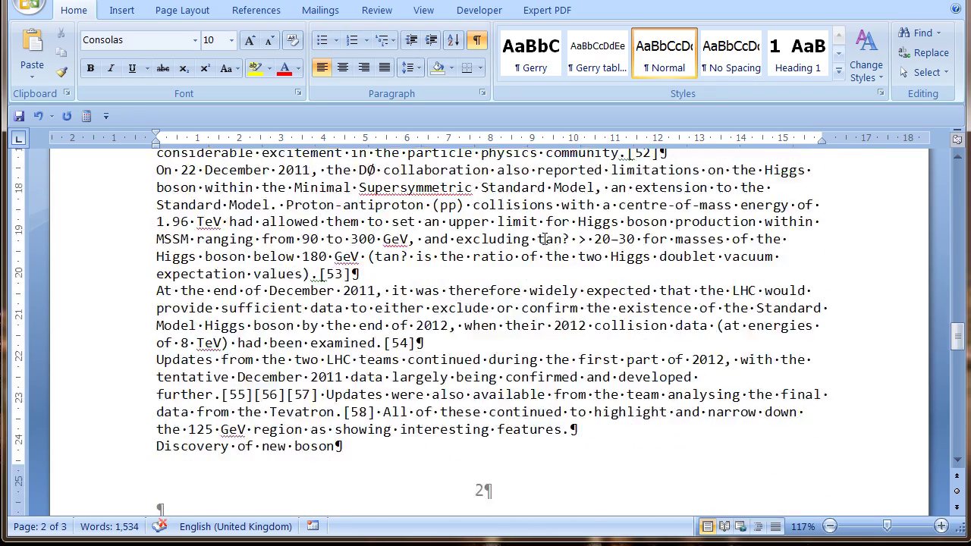
scroll(544, 239, down, 6)
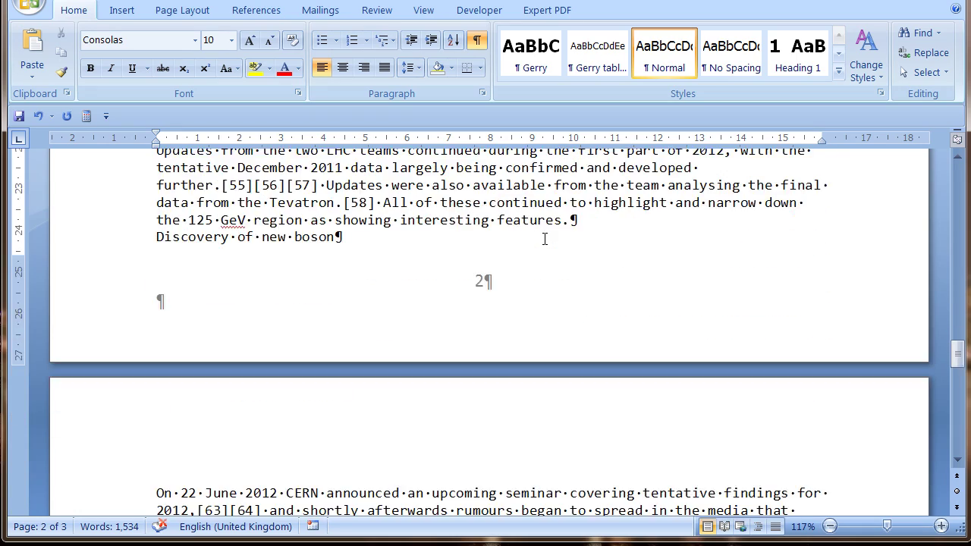
scroll(544, 240, down, 6)
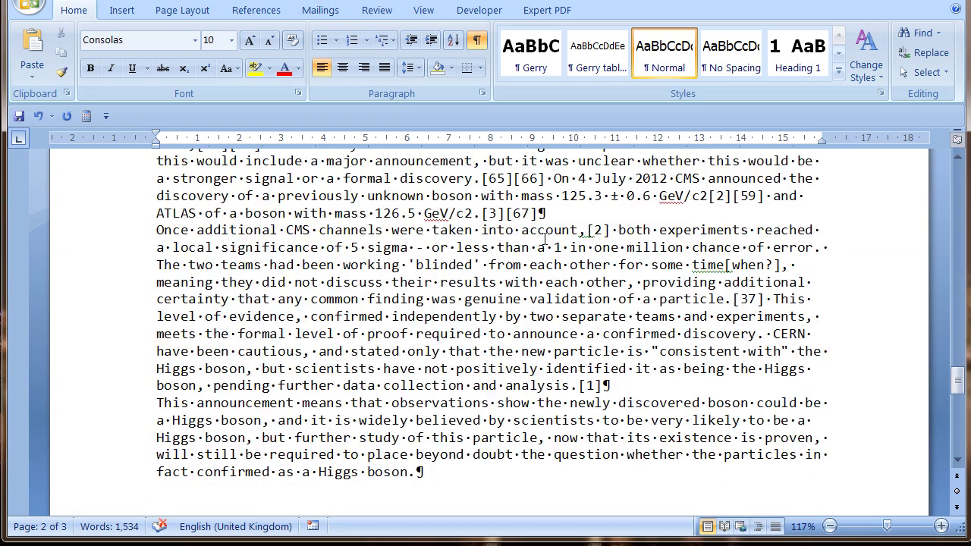
scroll(544, 240, down, 3)
scroll(544, 239, up, 20)
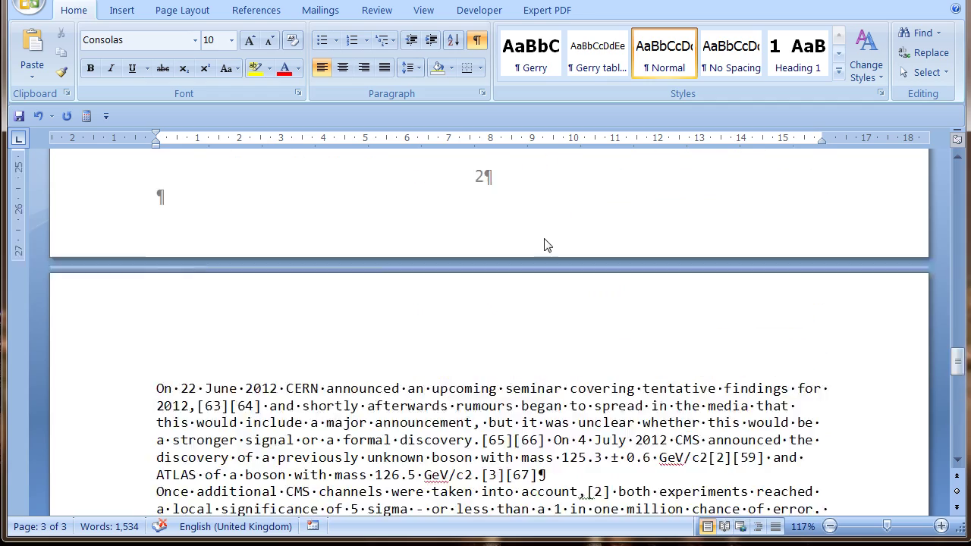
scroll(544, 239, up, 20)
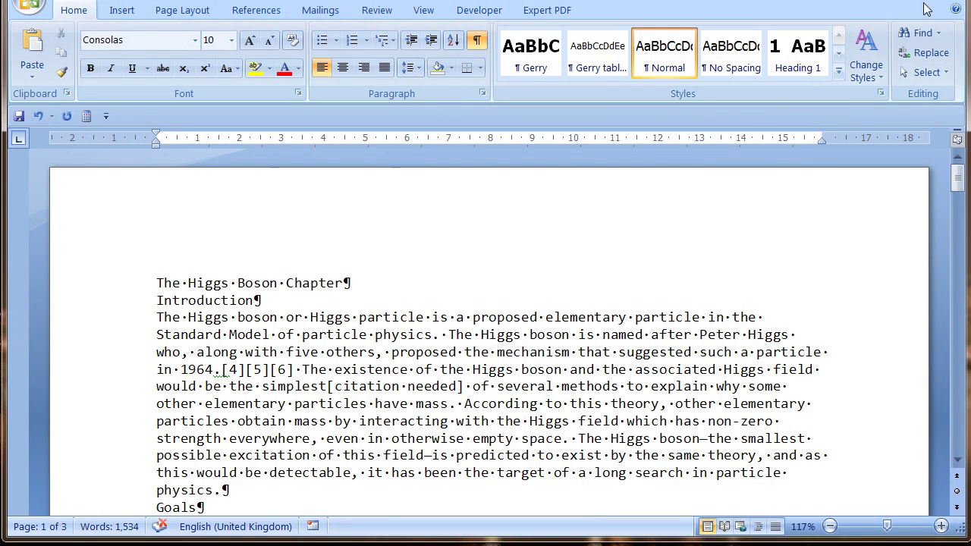
click(838, 55)
click(839, 57)
click(839, 58)
click(839, 34)
click(839, 34)
click(839, 34)
Modify the Normal style's paragraph format, setting the spacing to 11 pt before and 11 pt after
right_click(649, 68)
click(692, 93)
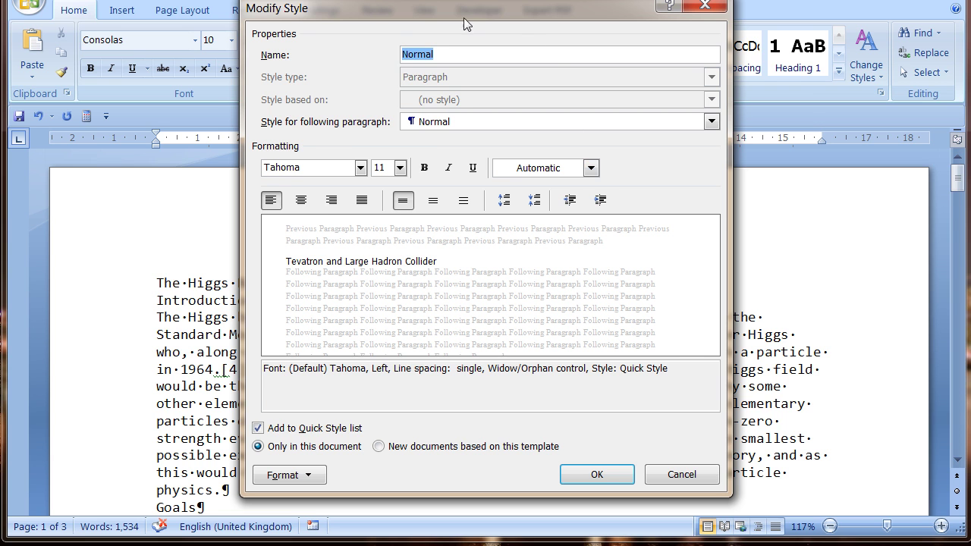
drag(402, 11, 478, 7)
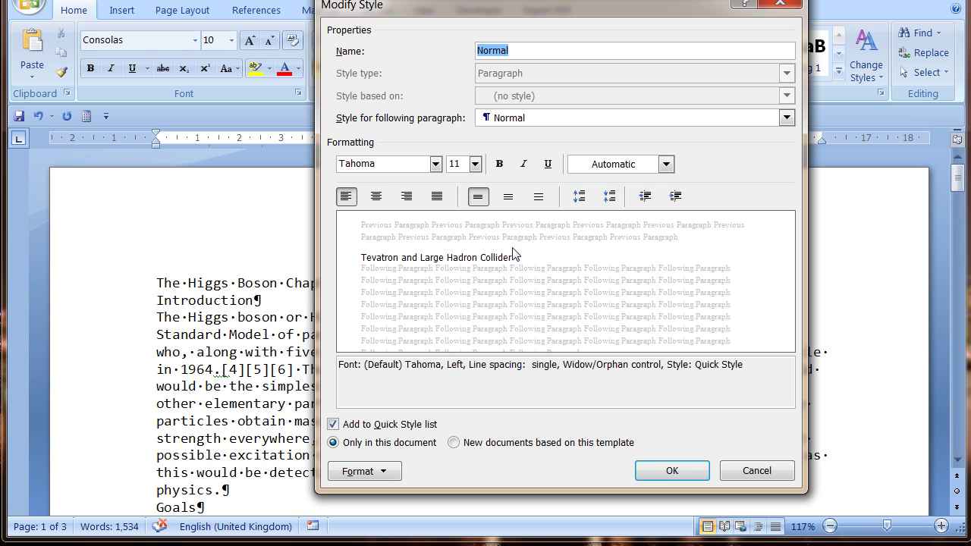
click(359, 471)
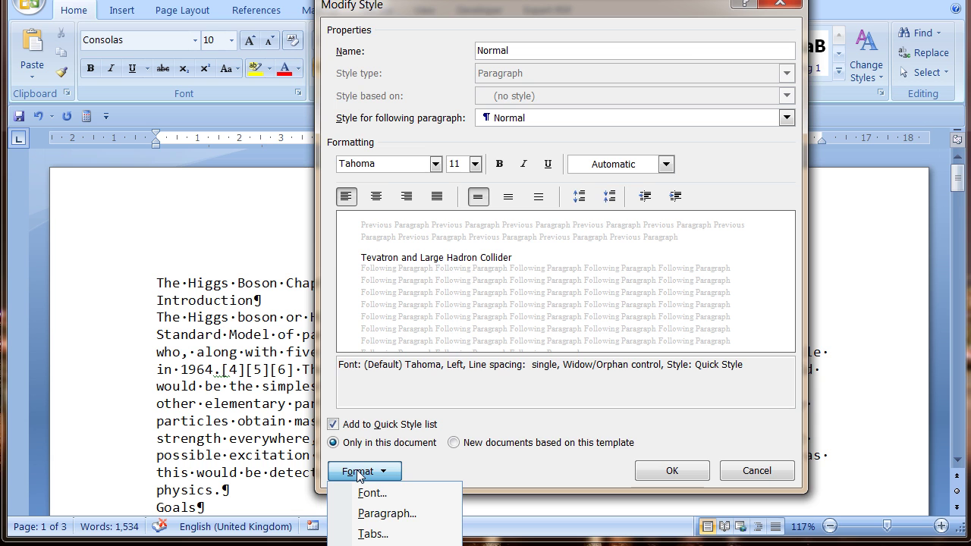
click(377, 517)
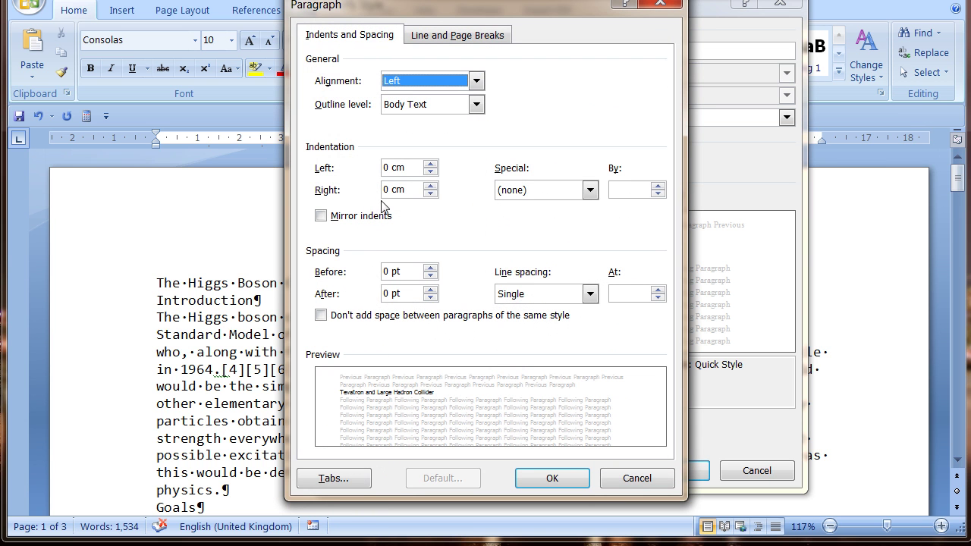
click(429, 277)
key(alt+b)
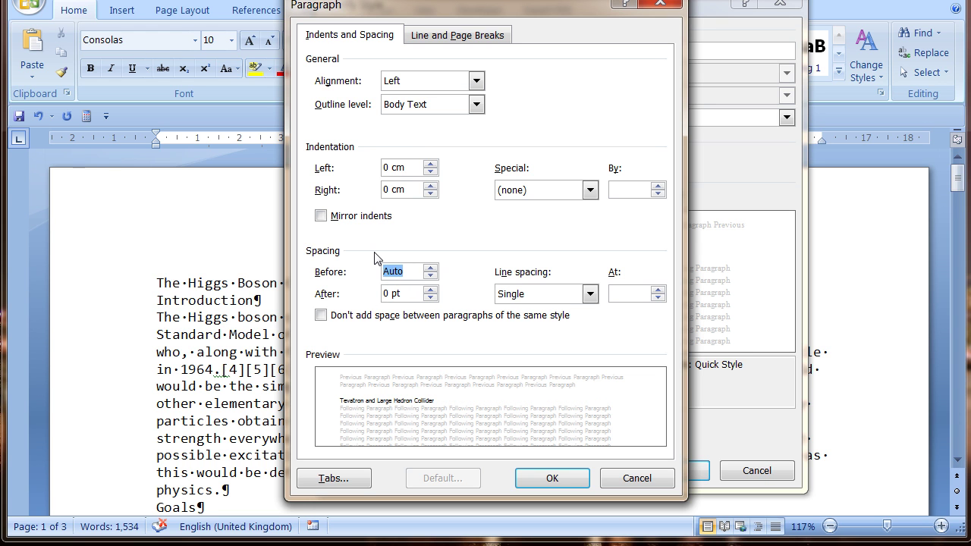
text(11)
key(Tab)
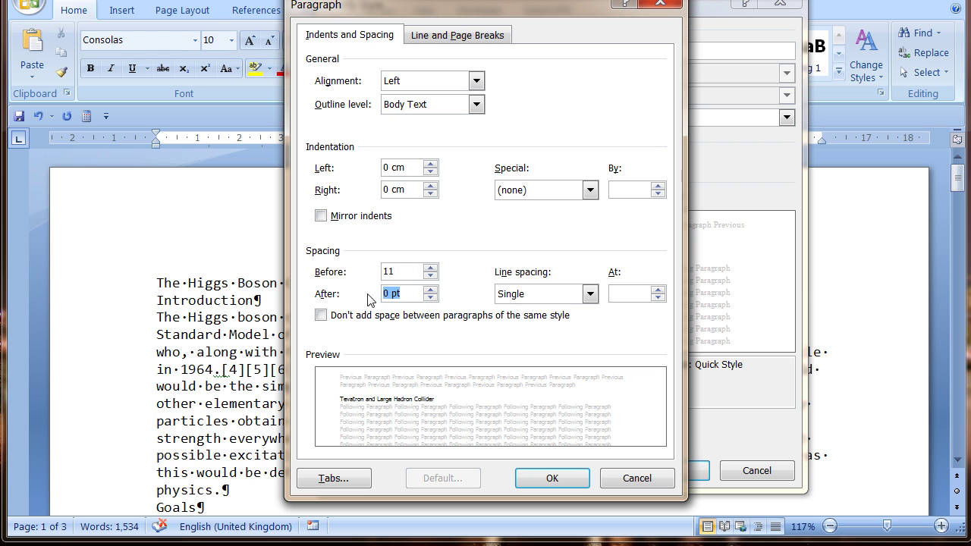
text(11)
Set the Normal style's line spacing to 1.5 lines and accept the style changes
click(590, 294)
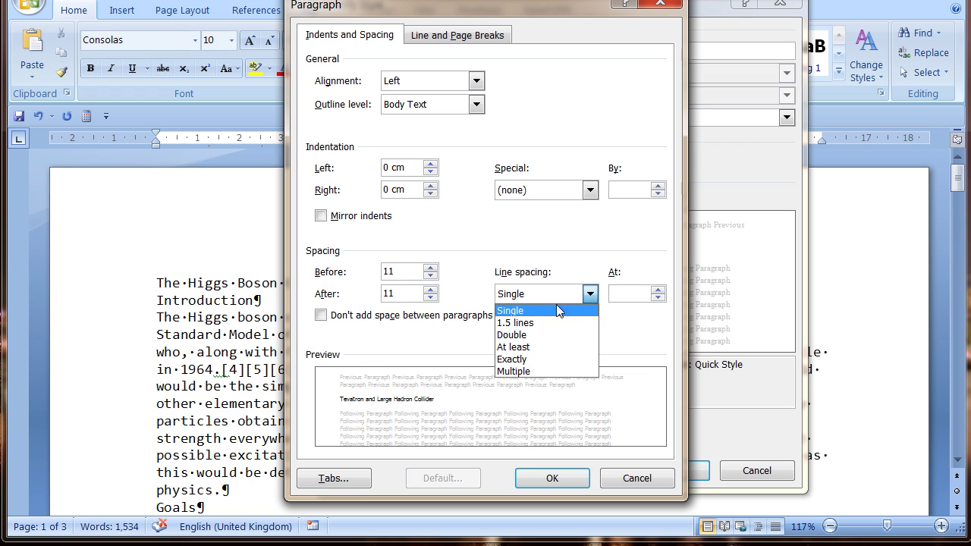
click(509, 323)
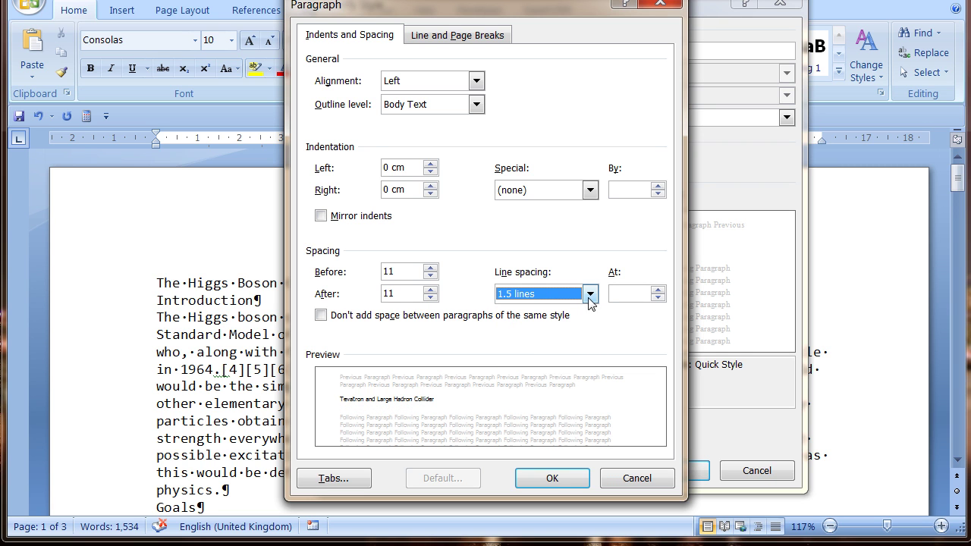
click(552, 480)
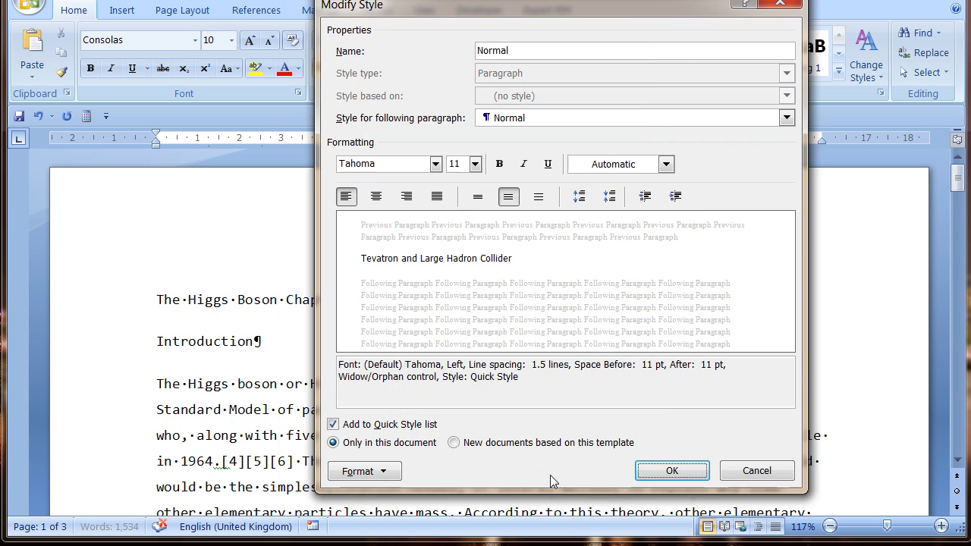
click(672, 470)
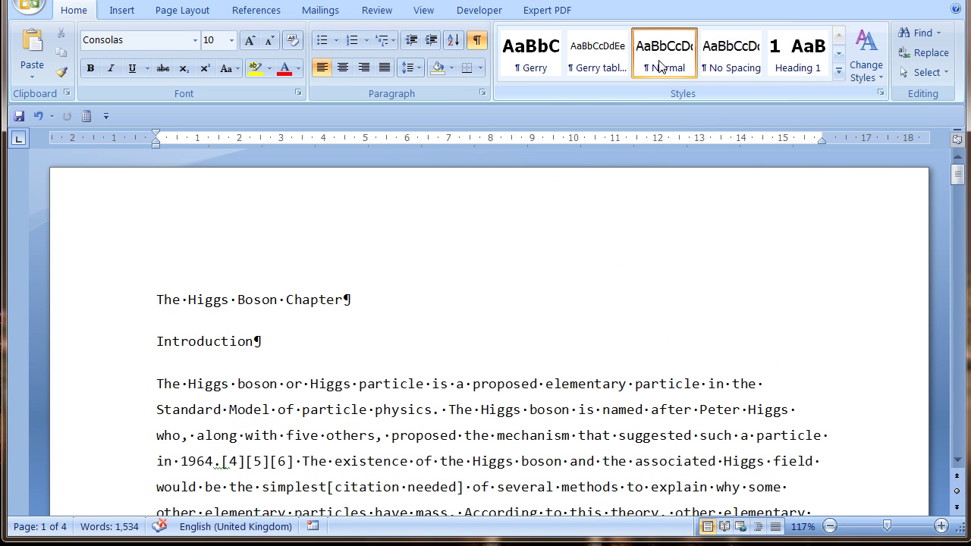
Apply the Normal style to the entire document text and clear the selection
click(153, 298)
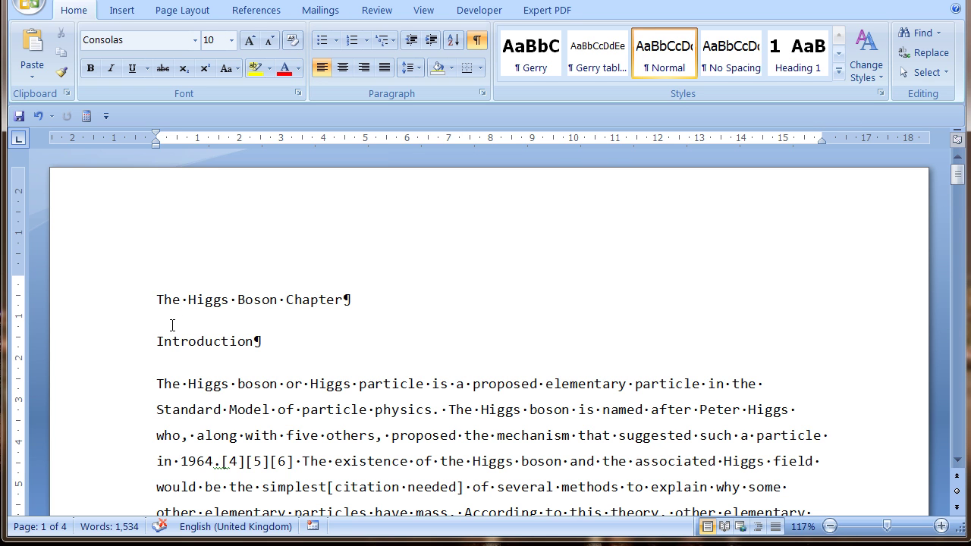
key(ctrl+a)
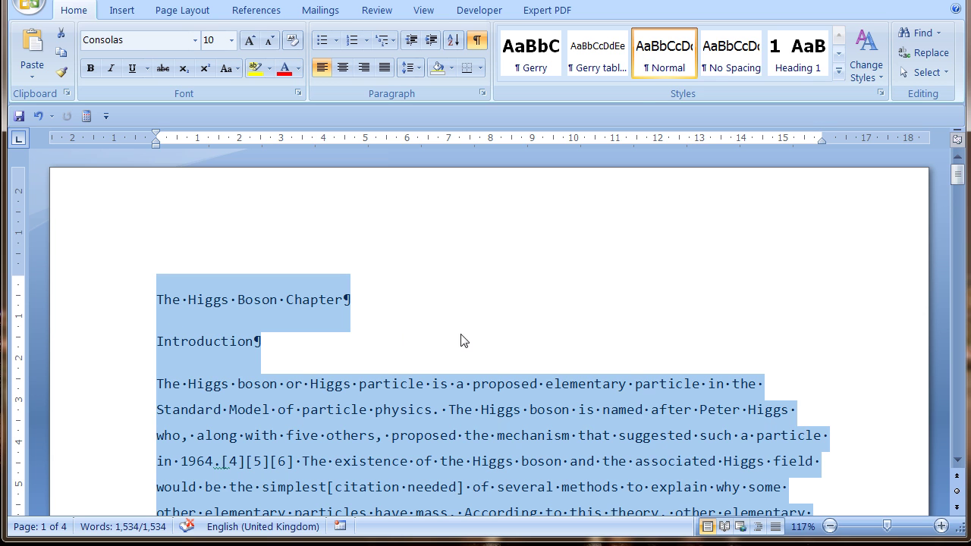
click(659, 59)
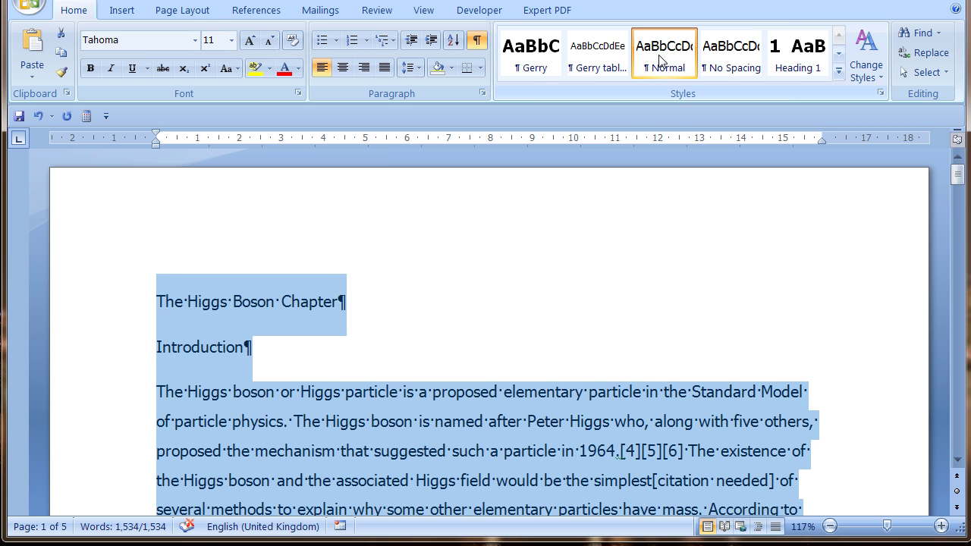
click(529, 238)
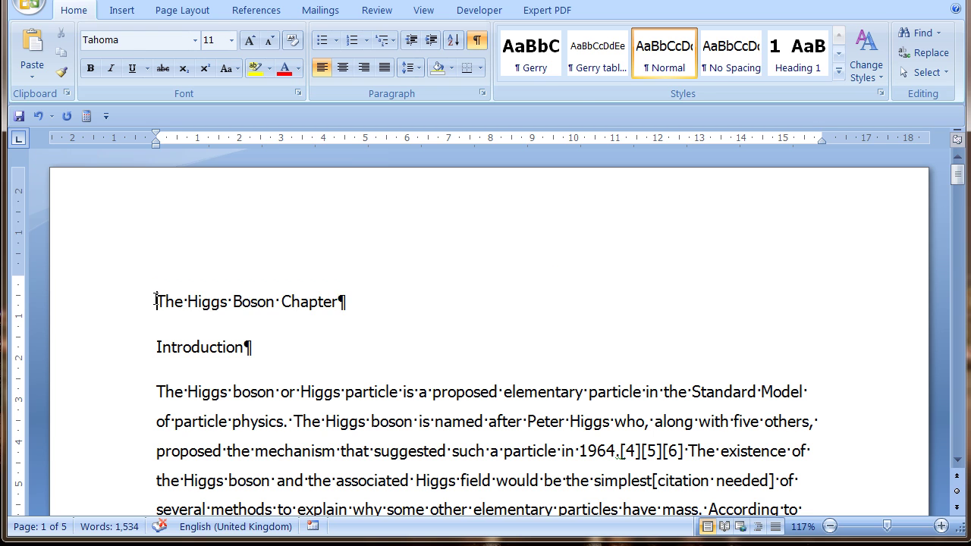
Try adding an empty paragraph between the title and the "Introduction" heading, and delete it again
drag(155, 299, 345, 301)
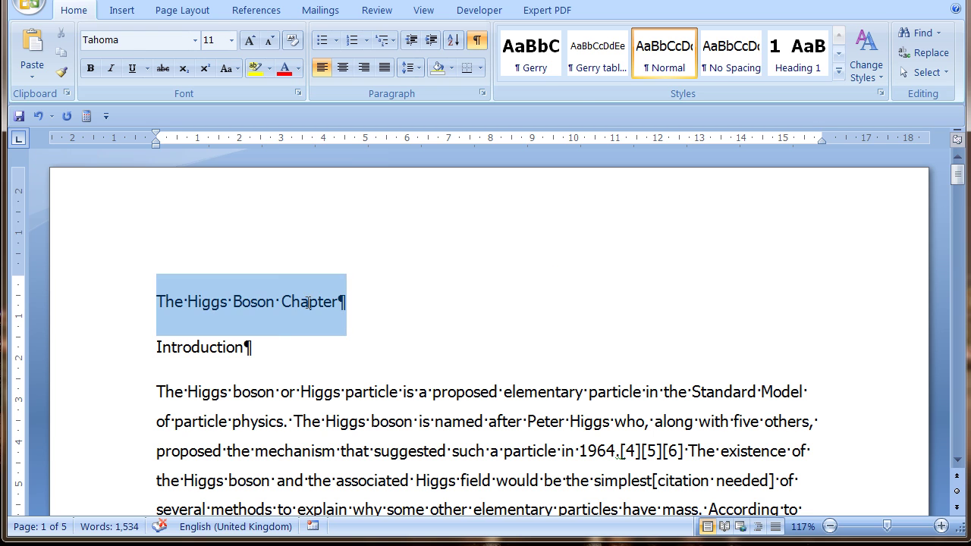
click(272, 357)
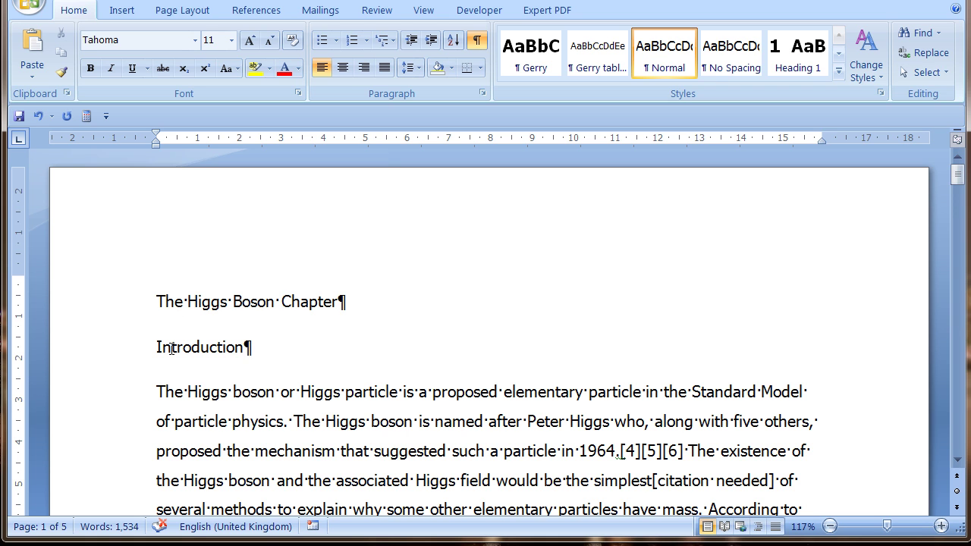
drag(340, 297, 356, 299)
click(342, 301)
key(Return)
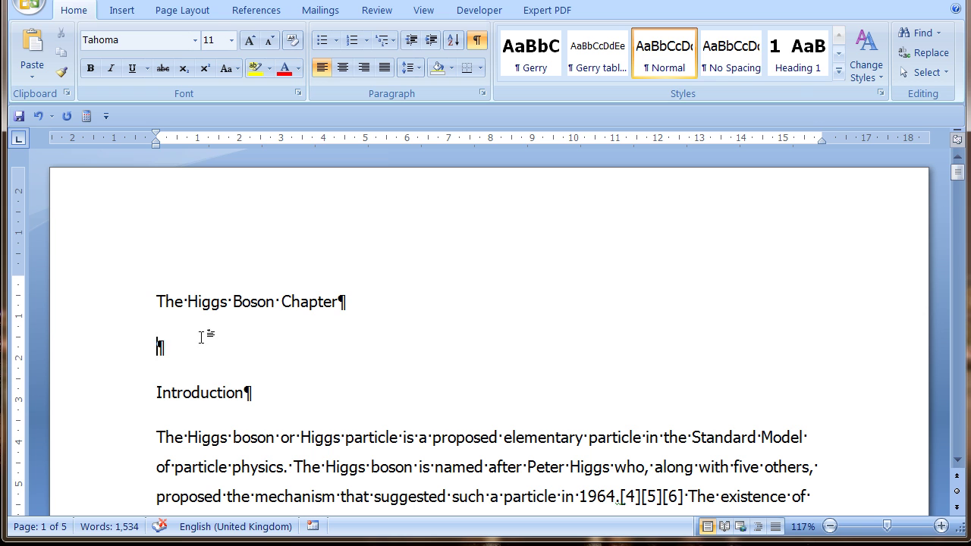
click(138, 351)
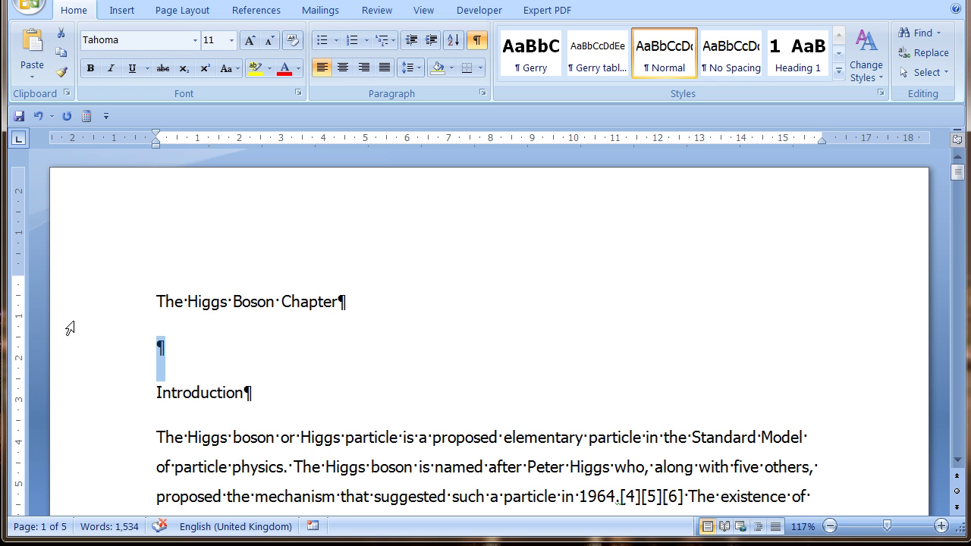
key(Delete)
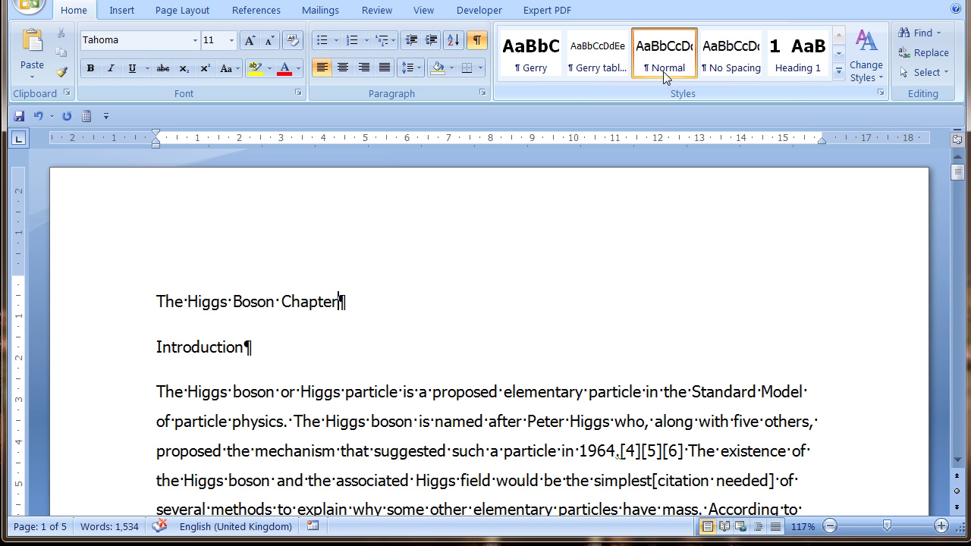
Review the paragraph spacing and line breaks from the chapter title down past the "Possibilities" section
scroll(182, 319, down, 1)
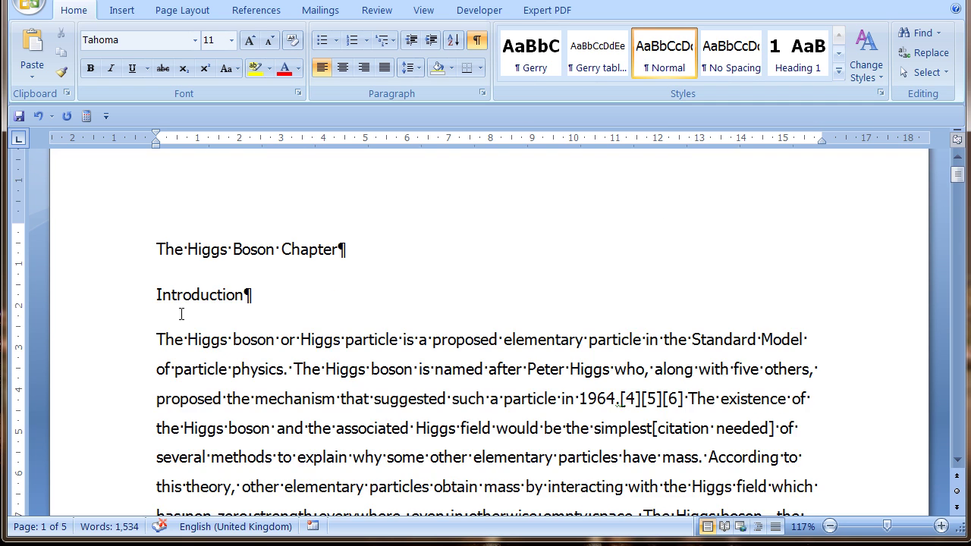
scroll(167, 346, down, 1)
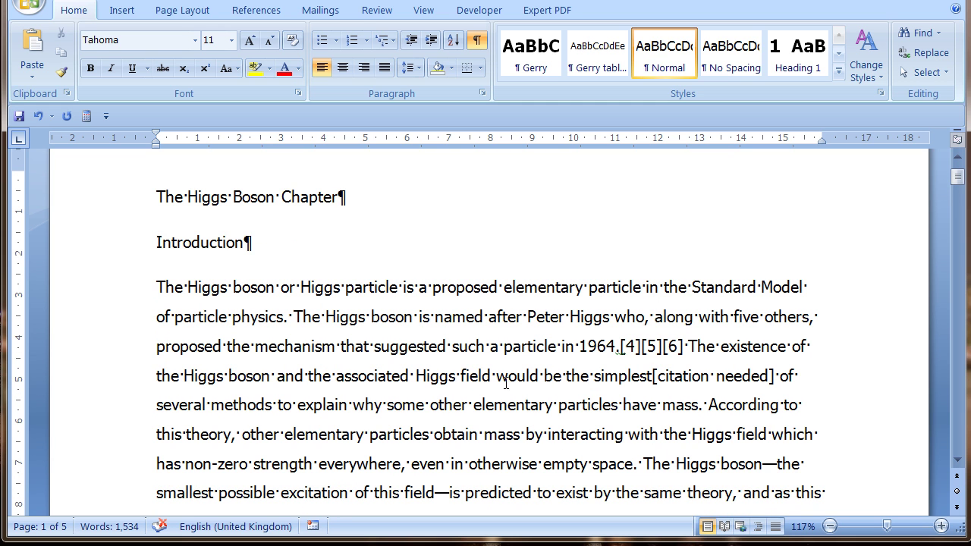
scroll(289, 273, up, 2)
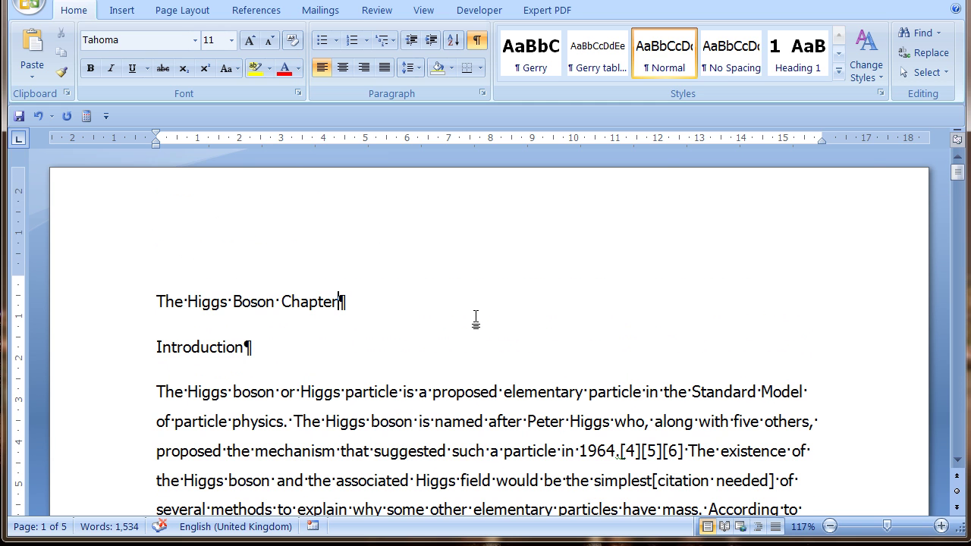
scroll(464, 289, down, 1)
scroll(466, 285, up, 1)
scroll(465, 286, down, 8)
scroll(467, 287, down, 4)
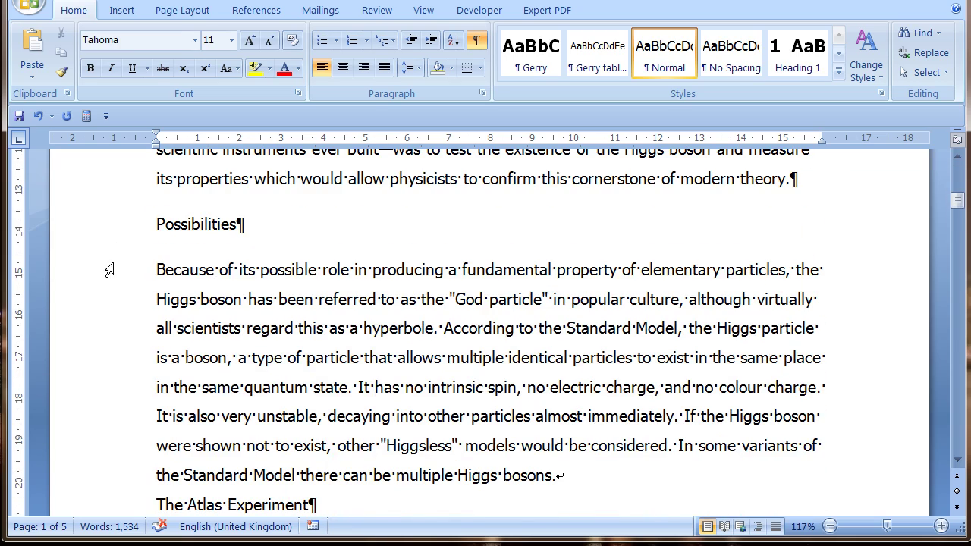
scroll(111, 267, down, 4)
scroll(121, 326, up, 8)
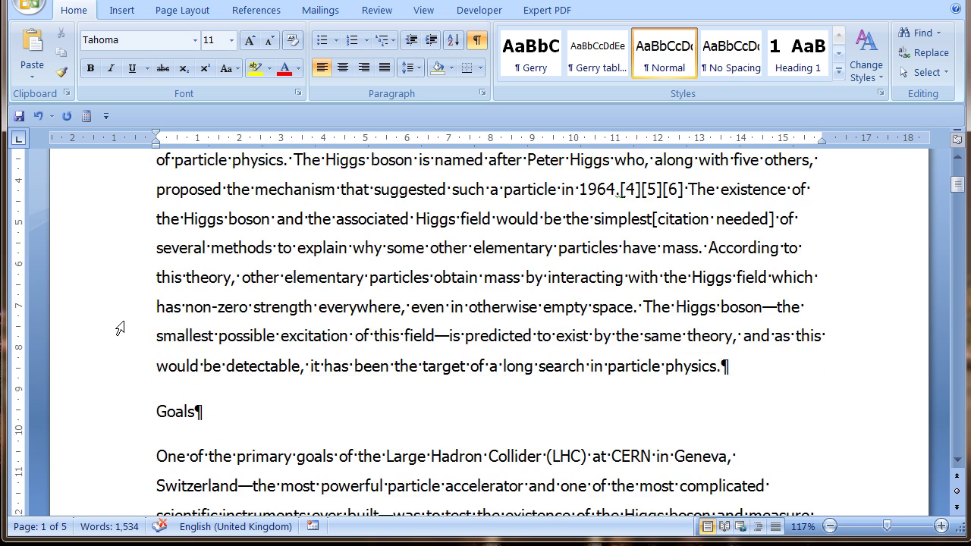
scroll(120, 328, up, 5)
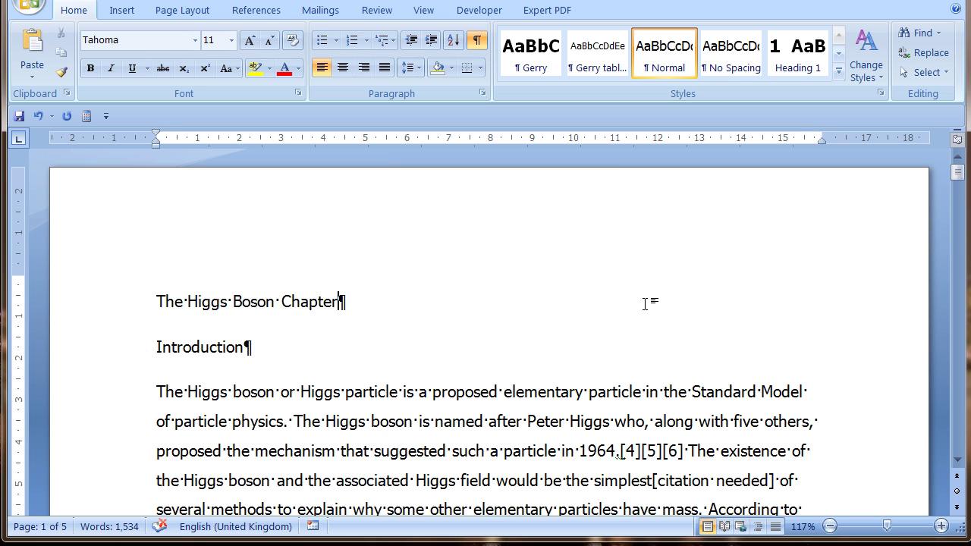
Apply the Heading 1 style to the title "The Higgs Boson Chapter" and clear the selection
drag(156, 301, 326, 301)
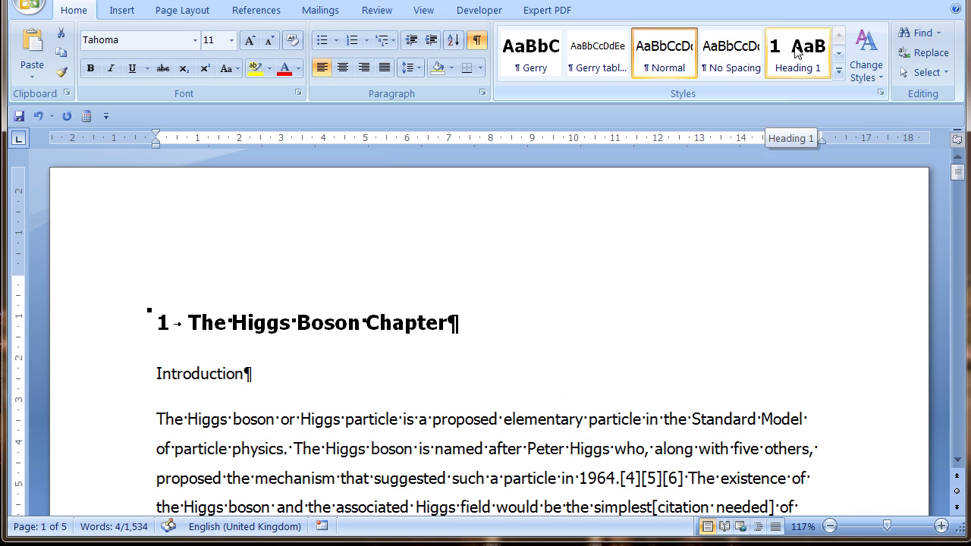
click(796, 51)
click(613, 323)
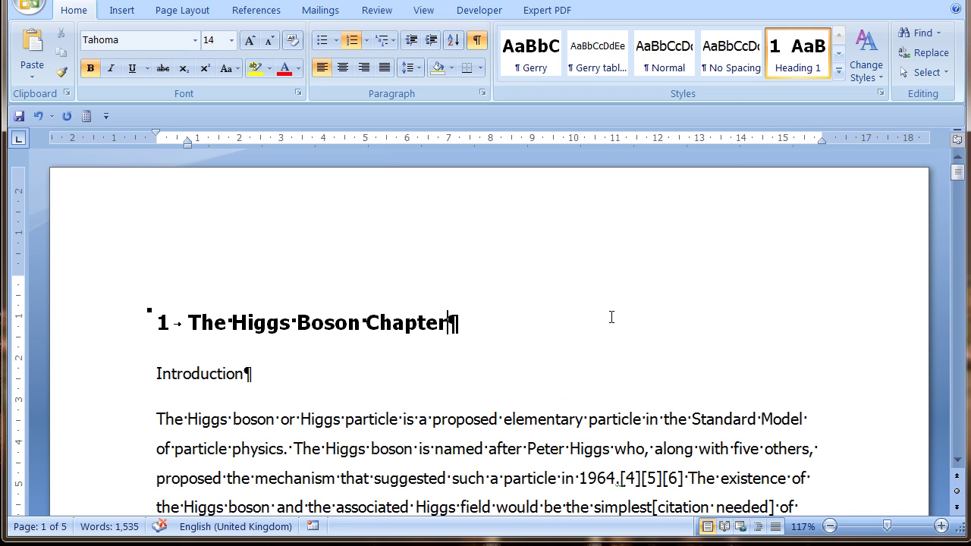
scroll(161, 279, down, 1)
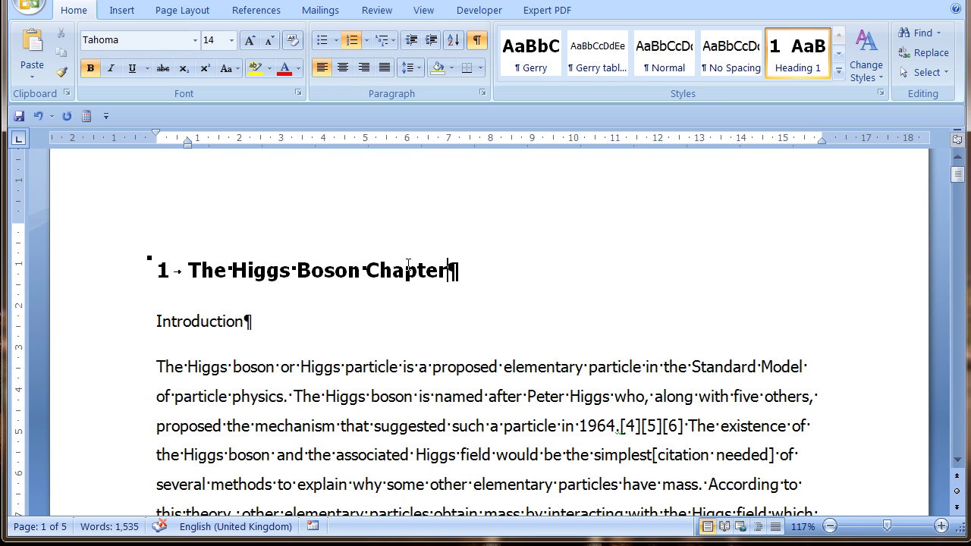
scroll(490, 303, up, 1)
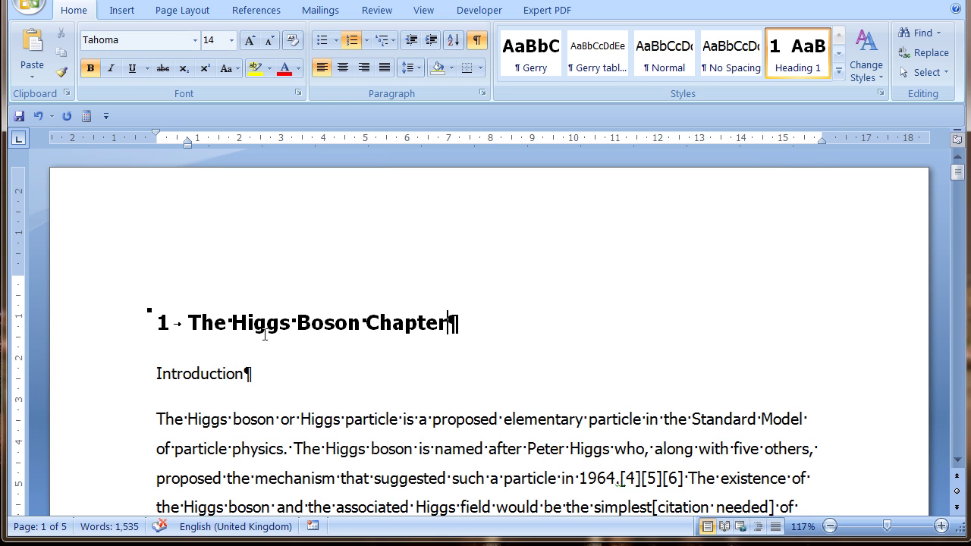
Hide the paragraph marks and other formatting symbols in the document
click(477, 46)
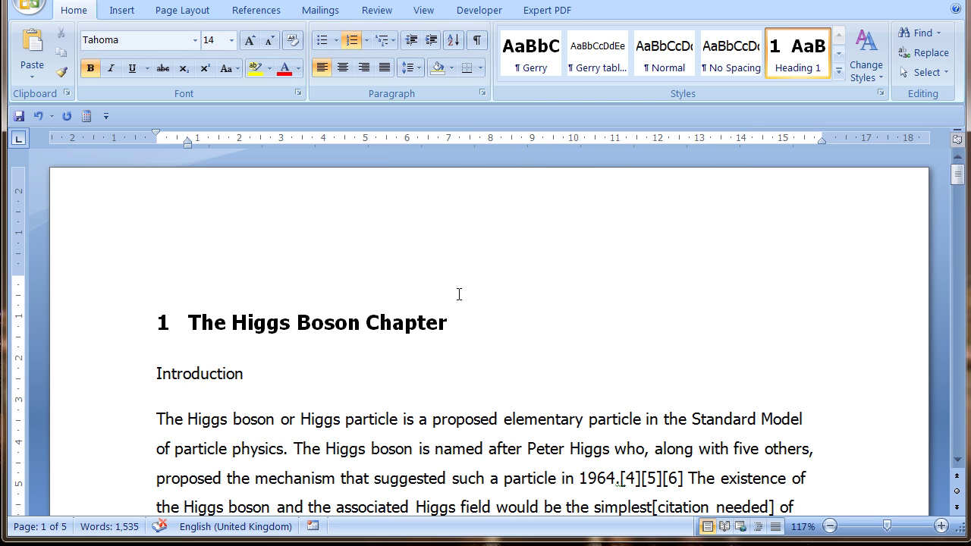
scroll(553, 219, down, 2)
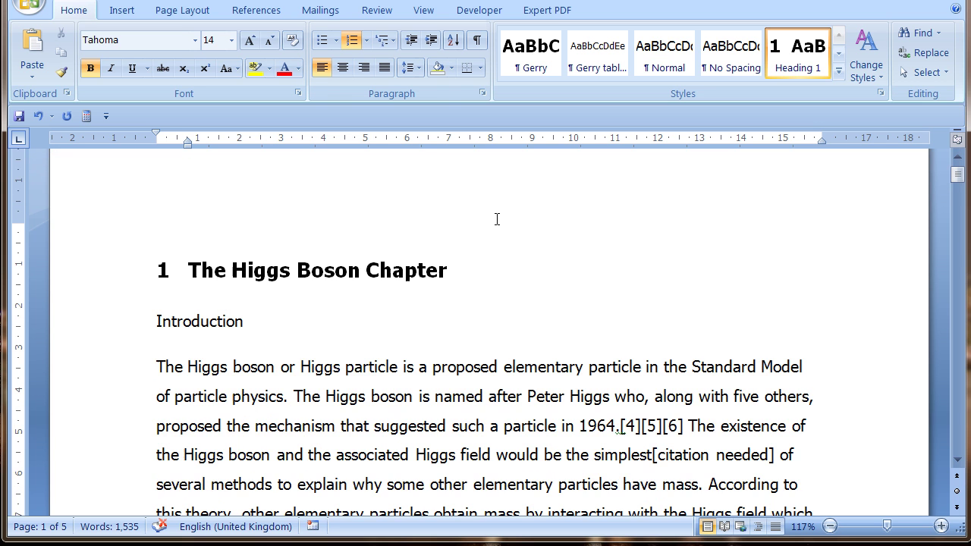
scroll(553, 219, up, 2)
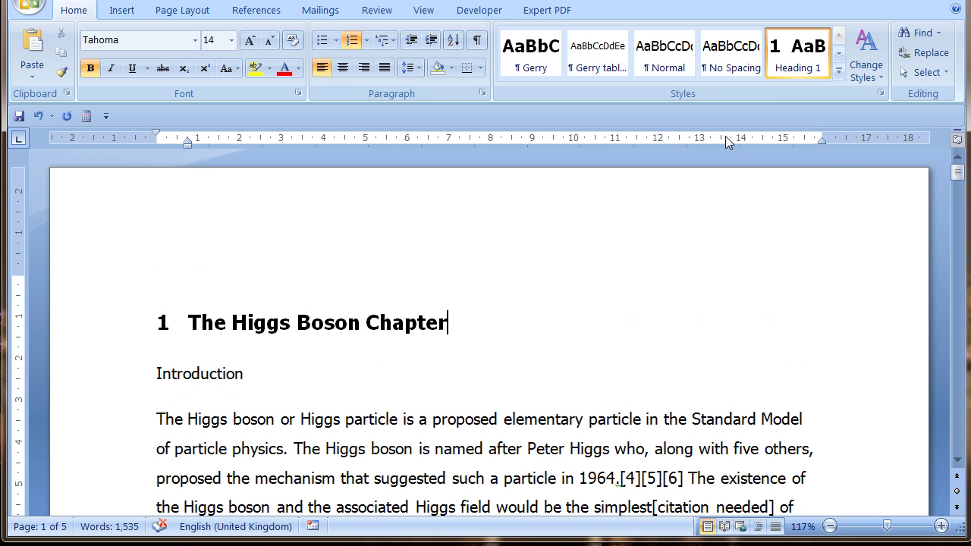
Remove the title's automatic number and add a new line above it reading "The chapter before Boson"
click(427, 289)
click(160, 314)
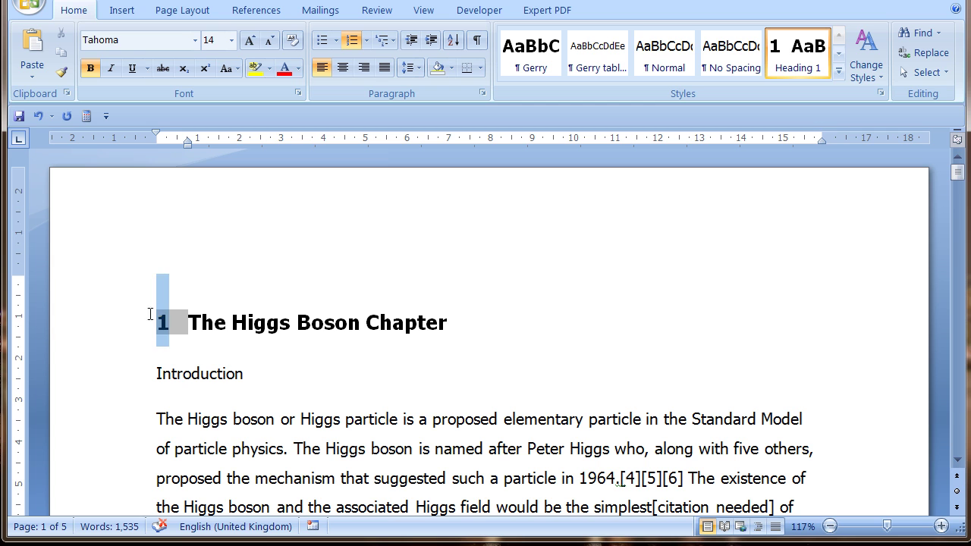
click(187, 344)
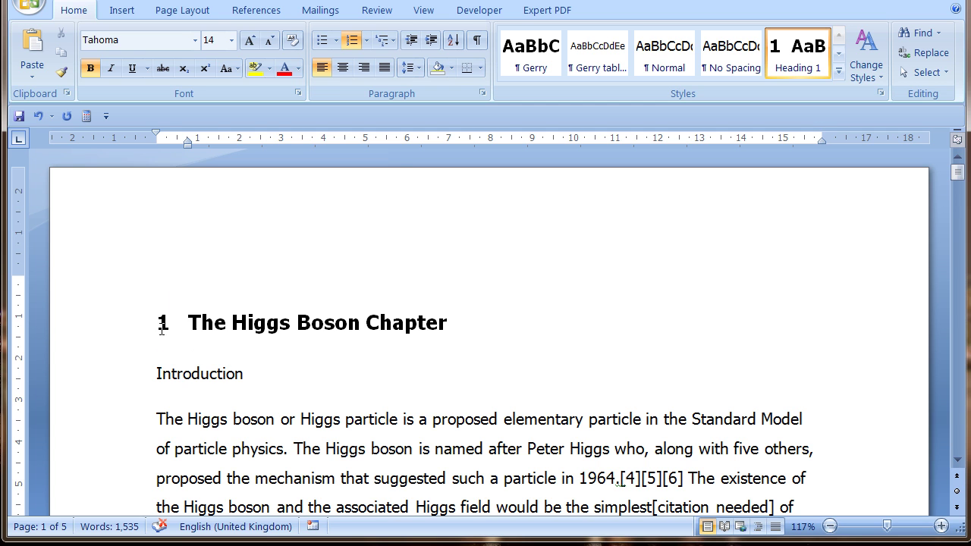
key(BackSpace)
key(Return)
click(165, 326)
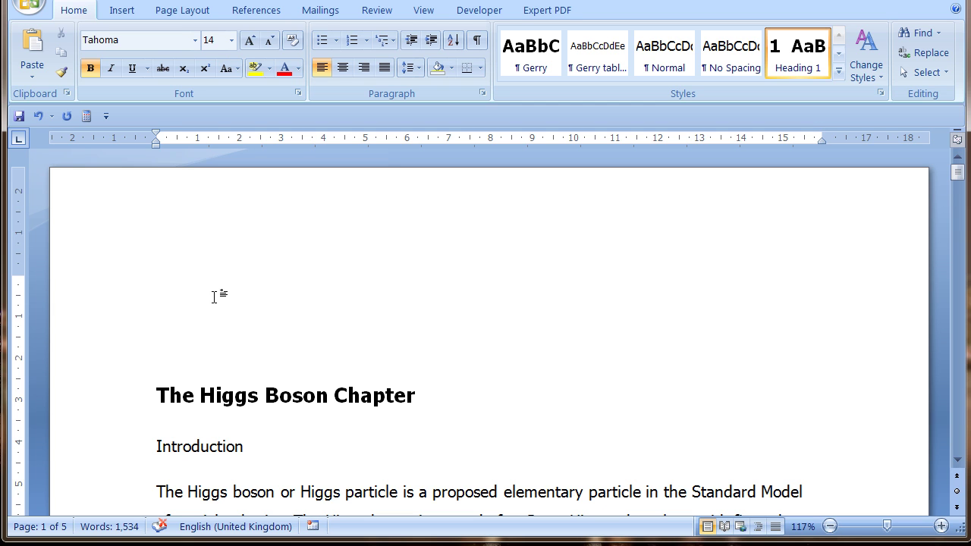
text(The chapter)
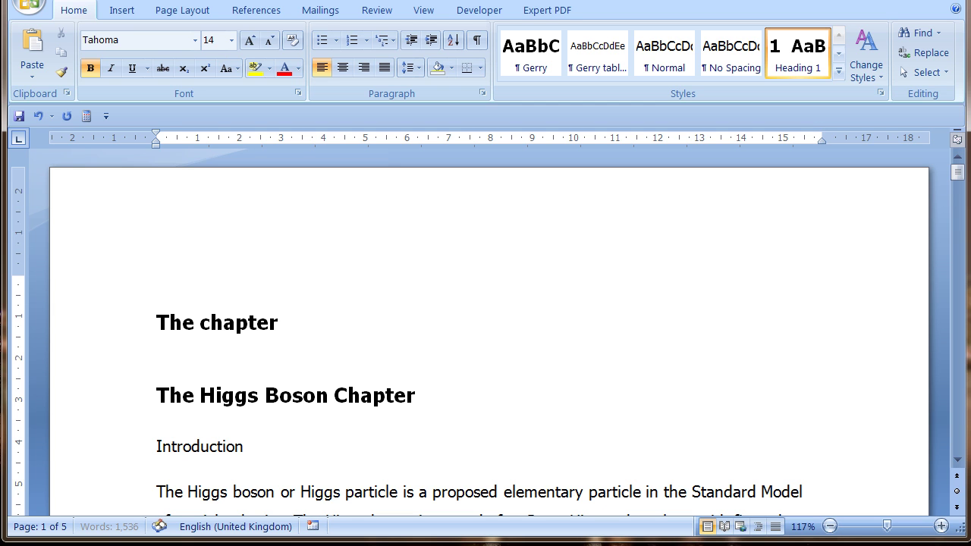
text( before Bo)
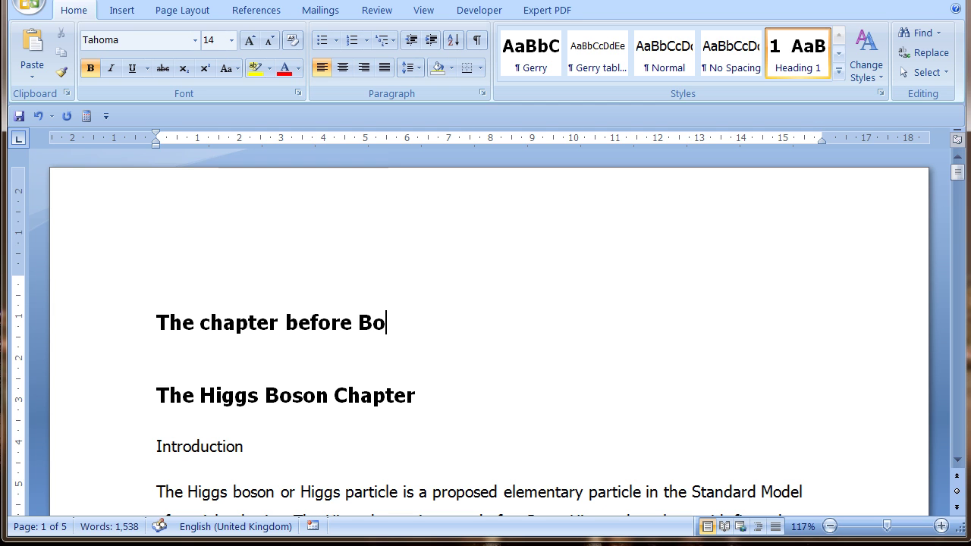
text(son)
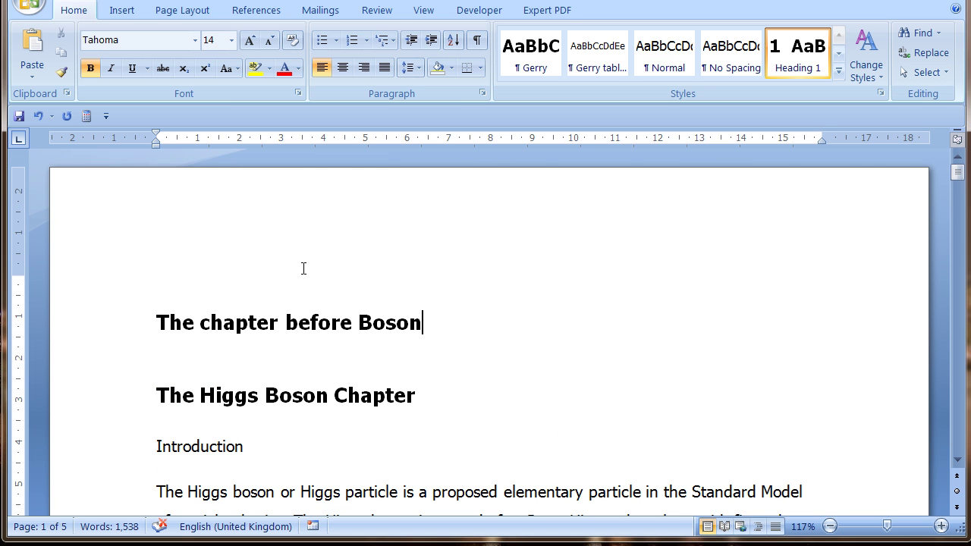
Apply the Heading 1 style to both "The chapter before Boson" and "The Higgs Boson Chapter"
click(126, 327)
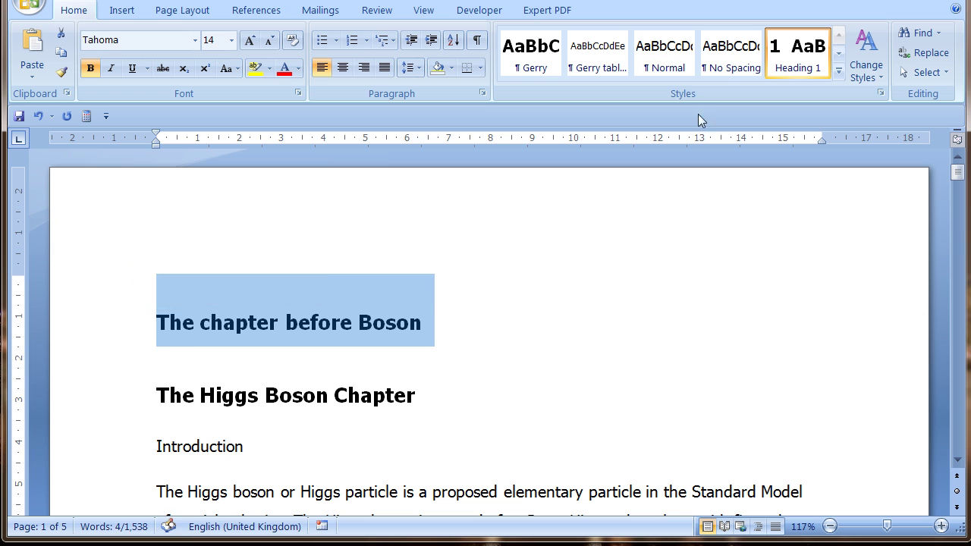
click(799, 48)
click(121, 395)
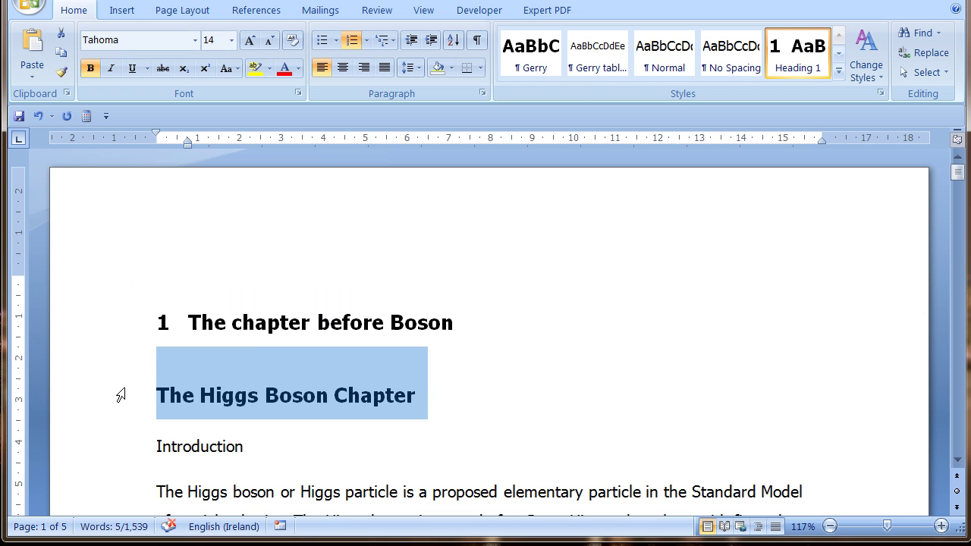
click(797, 67)
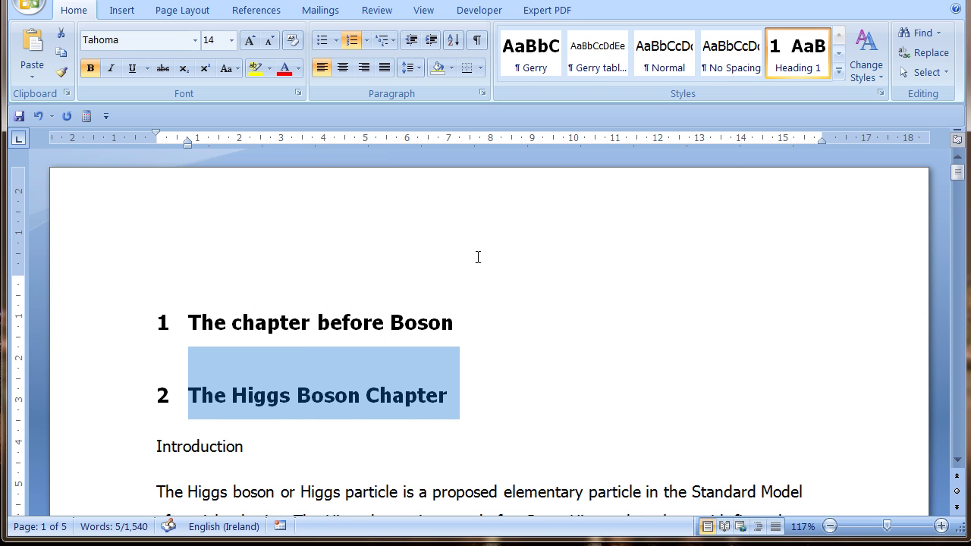
click(446, 285)
Apply the Heading 2 style to the "Introduction" line below the Higgs Boson chapter title
scroll(69, 282, down, 3)
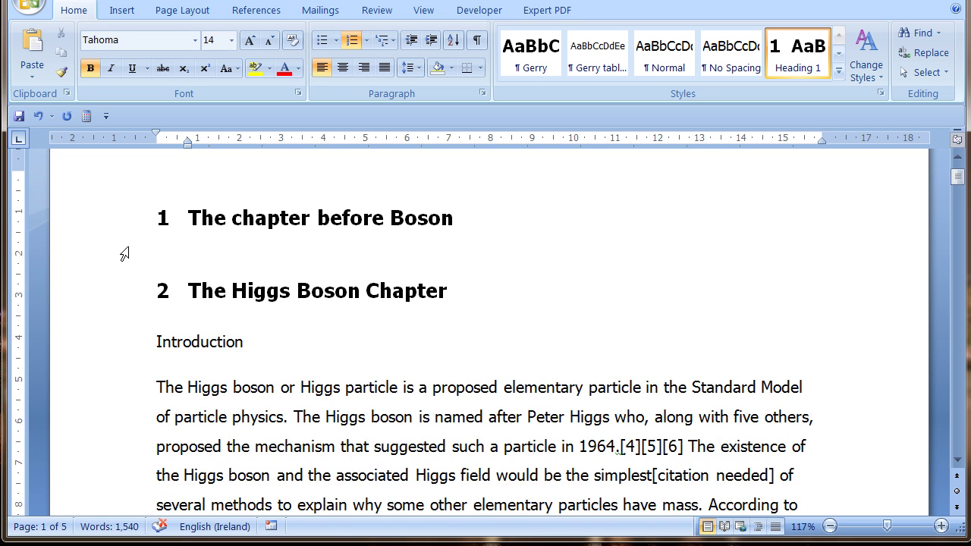
scroll(122, 253, up, 2)
scroll(122, 253, down, 2)
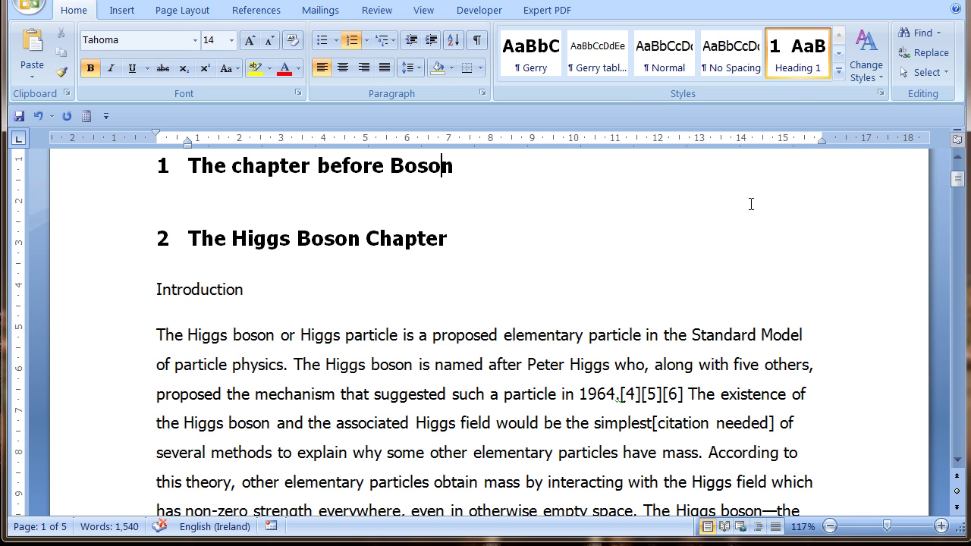
click(839, 51)
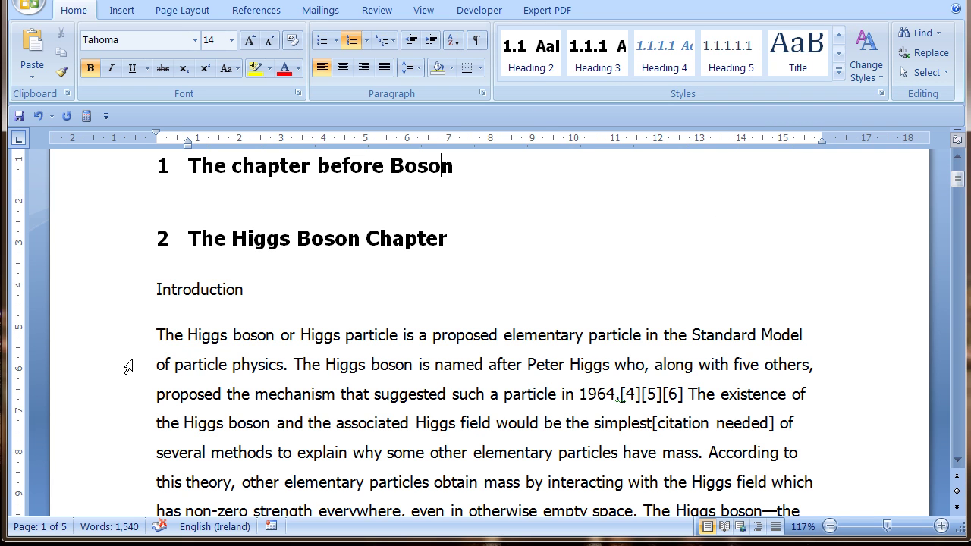
click(104, 289)
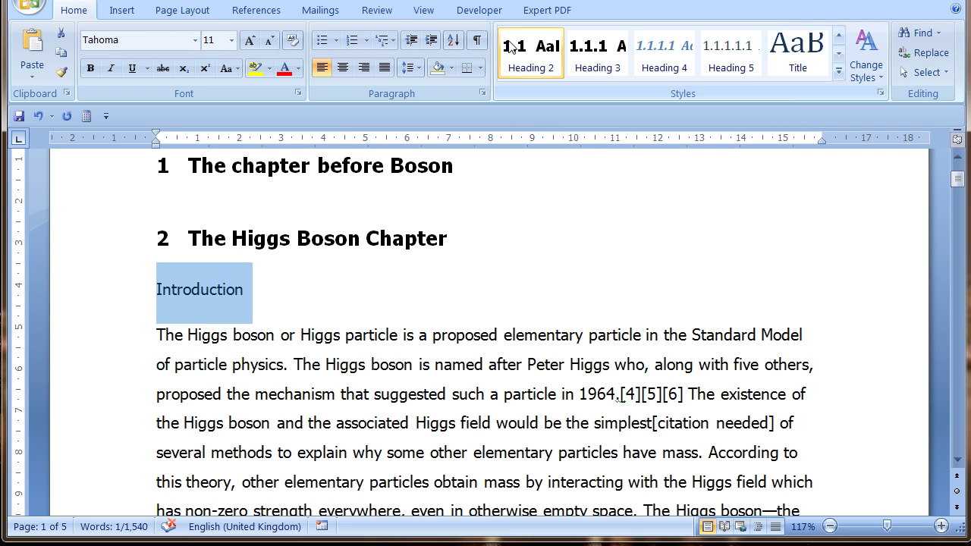
click(506, 68)
Apply the Heading 2 style to the "Goals" and "Possibilities" section titles
scroll(332, 256, down, 2)
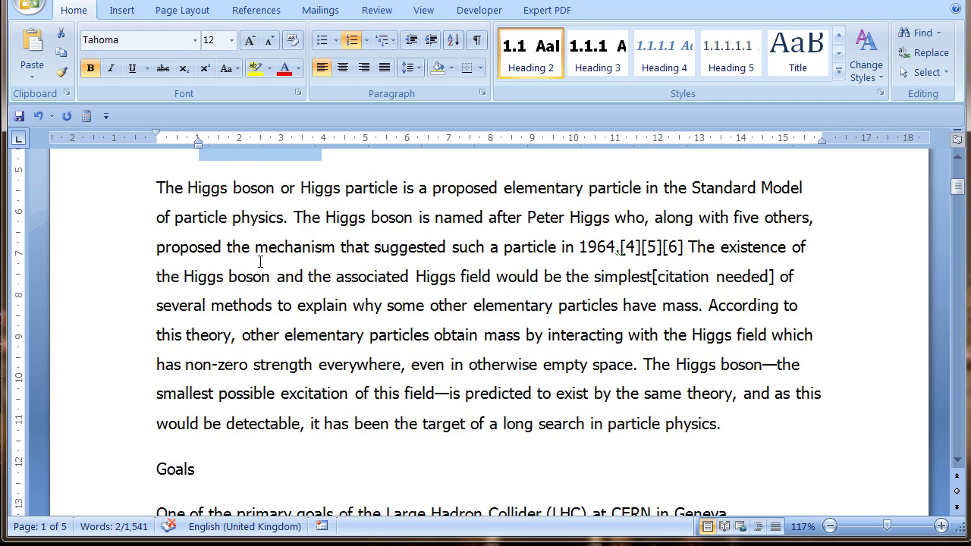
scroll(332, 255, down, 2)
click(118, 312)
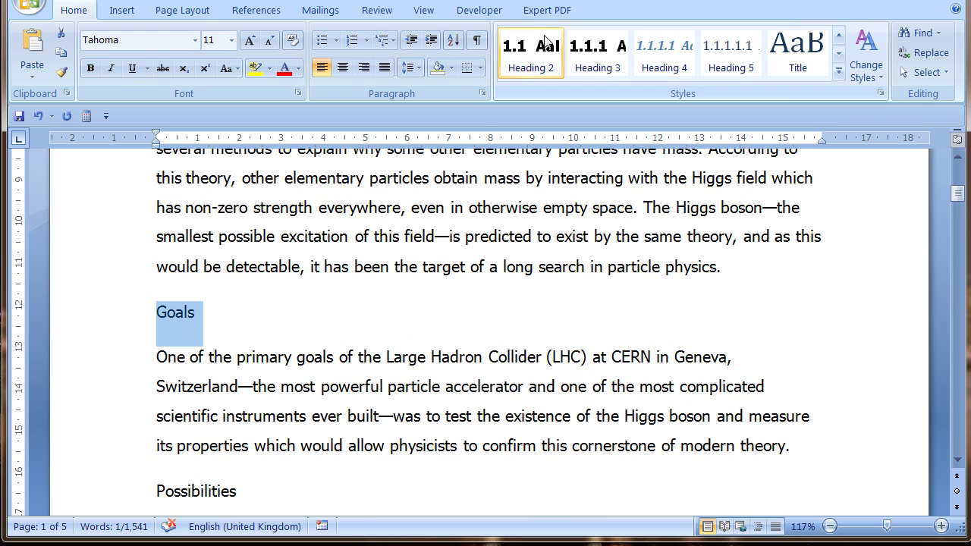
click(530, 57)
scroll(132, 313, down, 2)
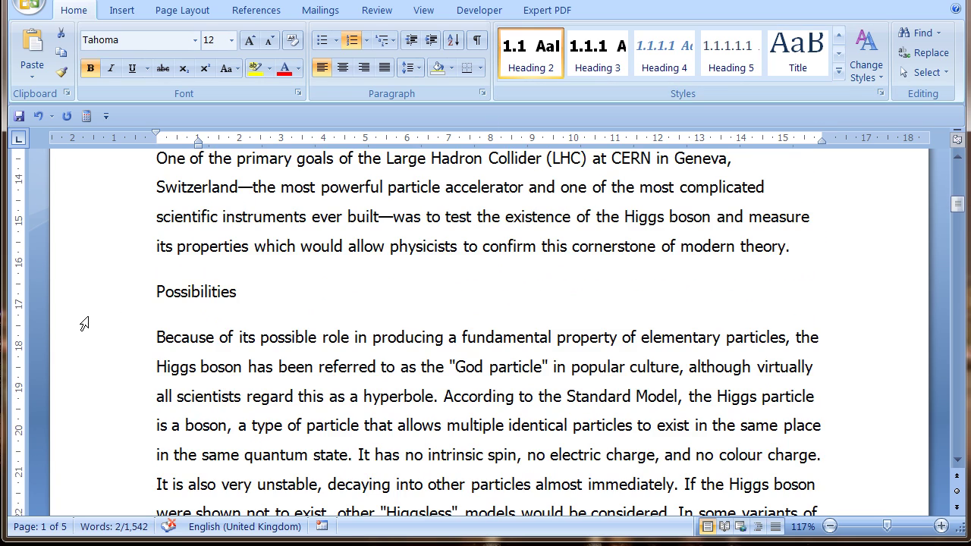
click(122, 294)
click(527, 72)
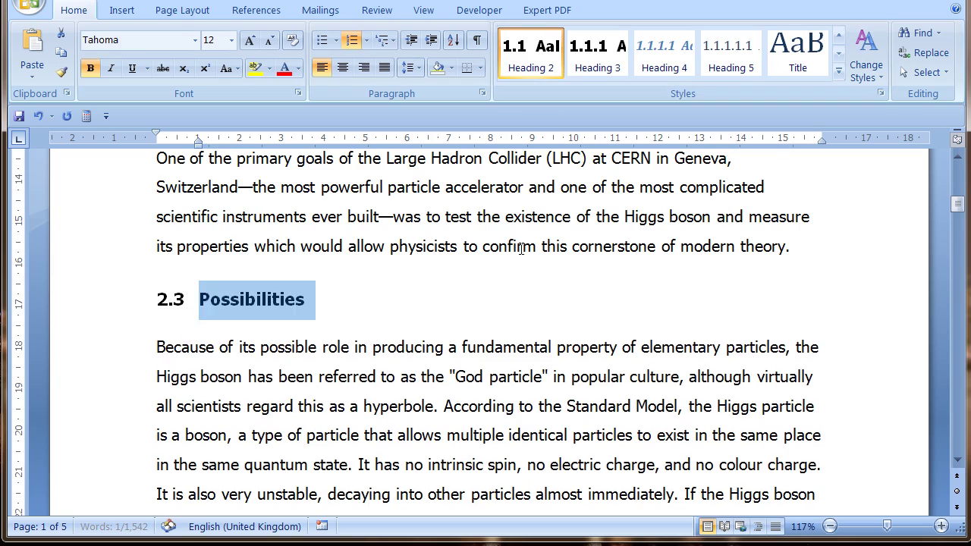
Look through the following sections and place the cursor in the empty paragraph above "Exclusion of possible ranges"
scroll(167, 245, down, 4)
scroll(167, 245, down, 9)
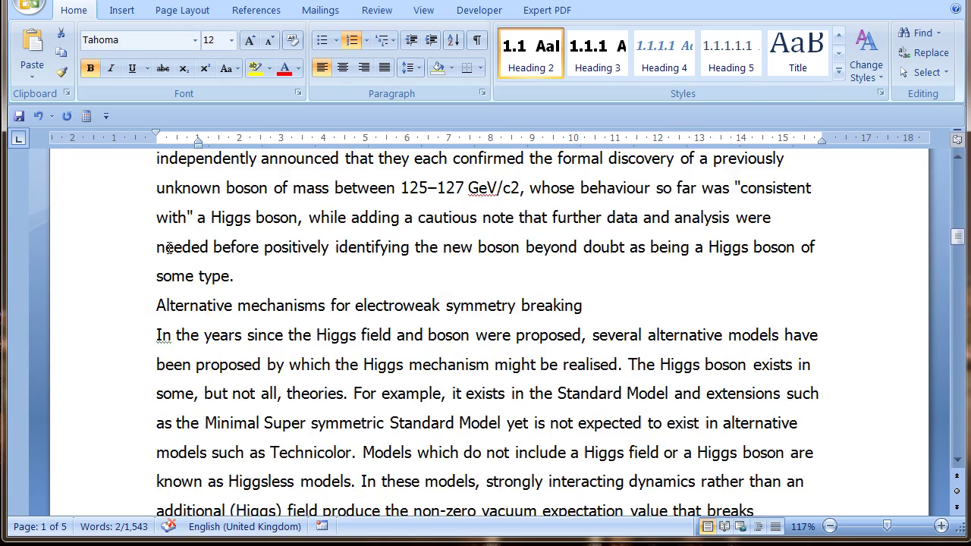
scroll(138, 283, down, 3)
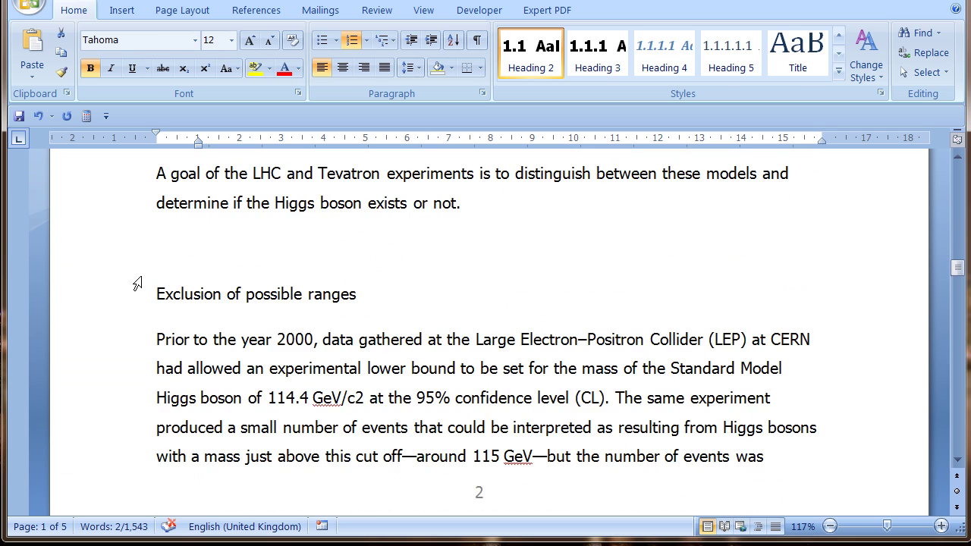
scroll(122, 289, down, 1)
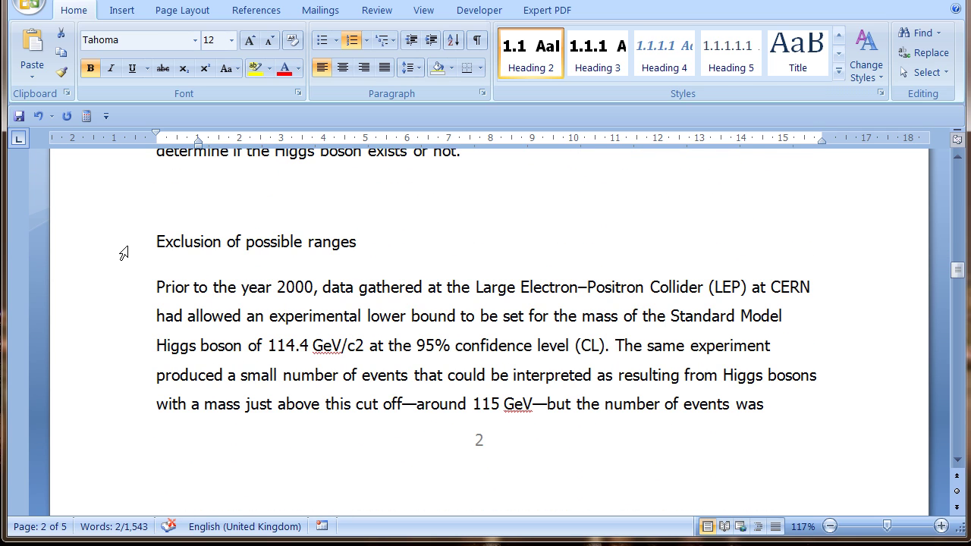
scroll(312, 243, up, 2)
scroll(182, 260, down, 2)
click(267, 202)
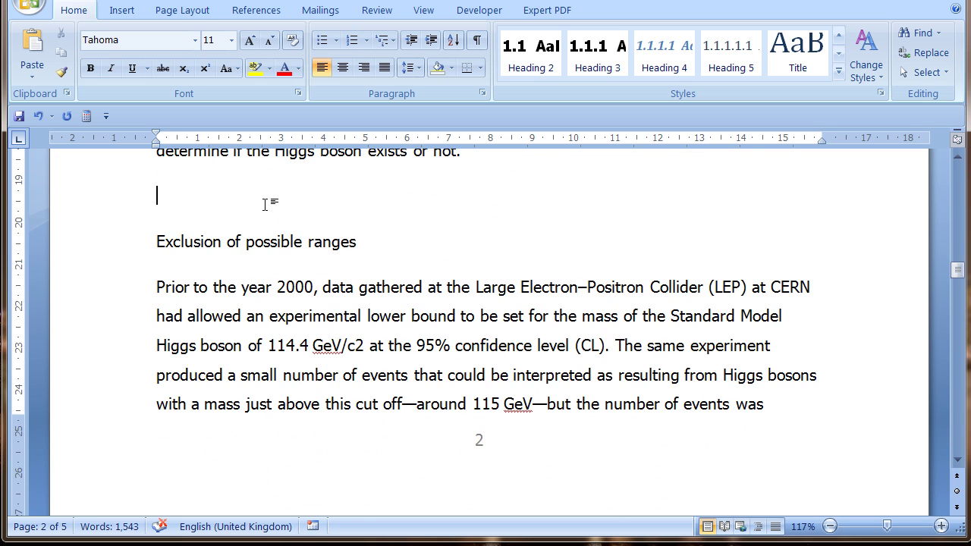
scroll(267, 205, up, 4)
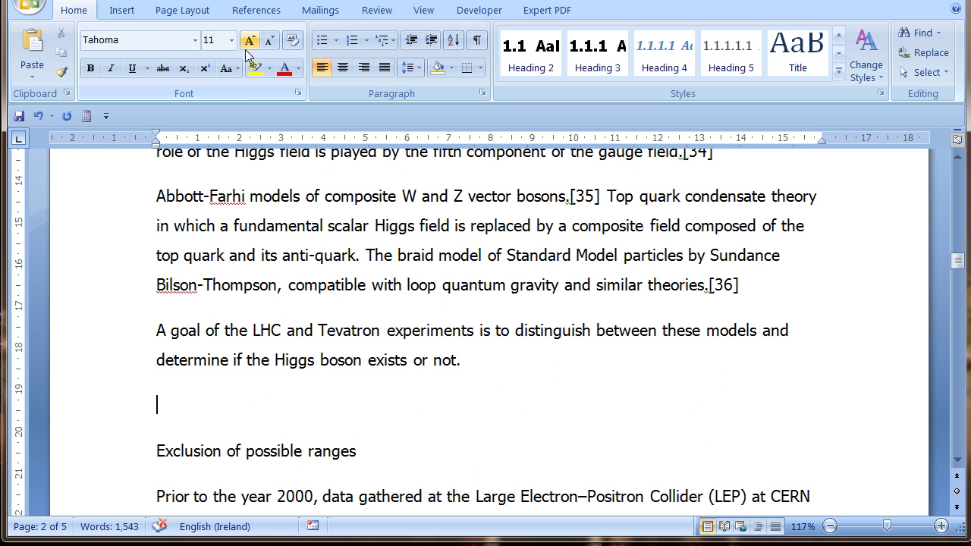
Delete the empty paragraph above "Exclusion of possible ranges" and apply the Heading 2 style to that title
click(476, 42)
key(Delete)
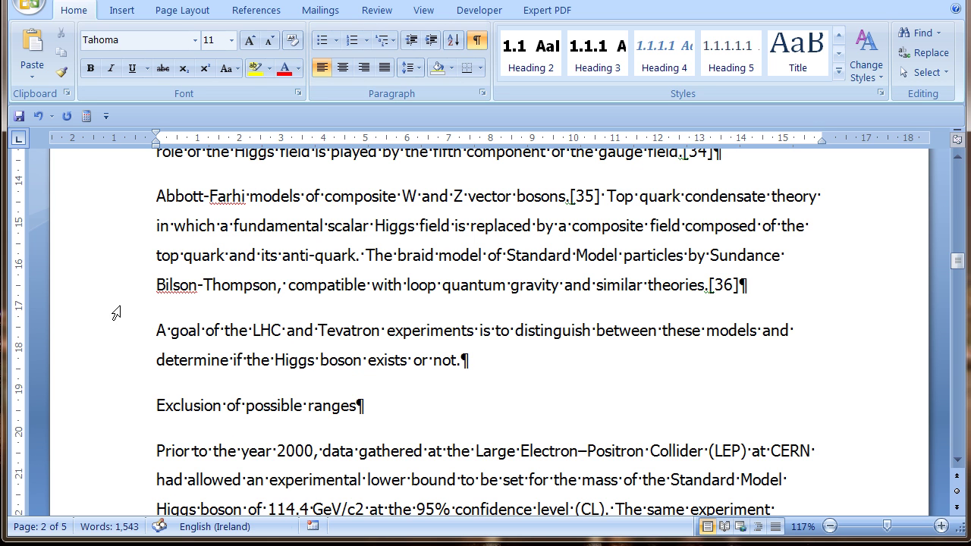
click(477, 40)
scroll(485, 333, down, 5)
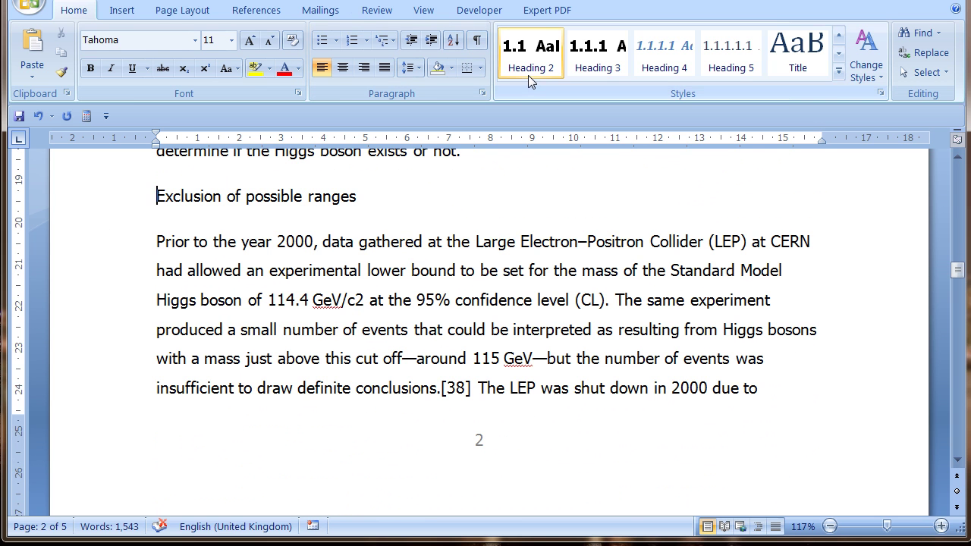
click(147, 204)
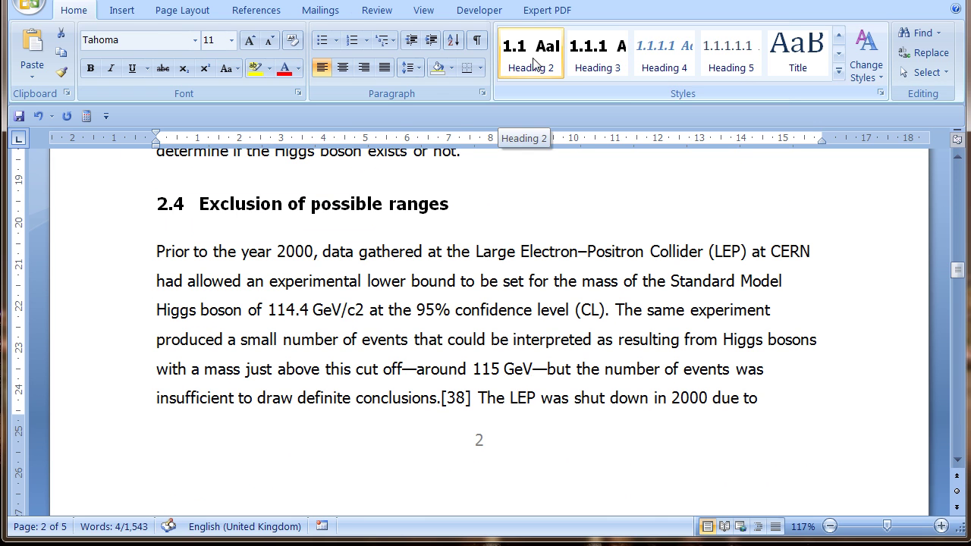
click(529, 67)
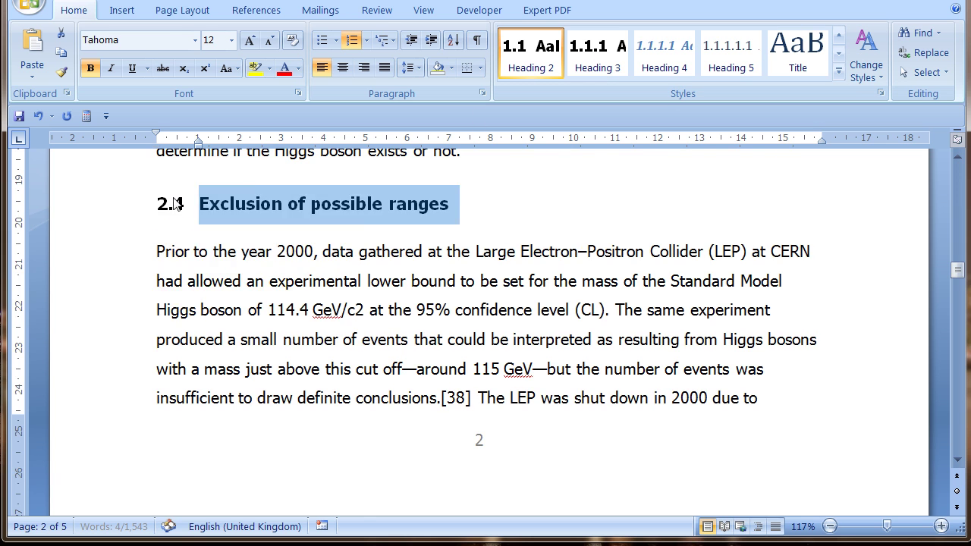
Apply the Heading 2 style to the "Tevatron and Large Hadron Collider" title
scroll(86, 253, down, 5)
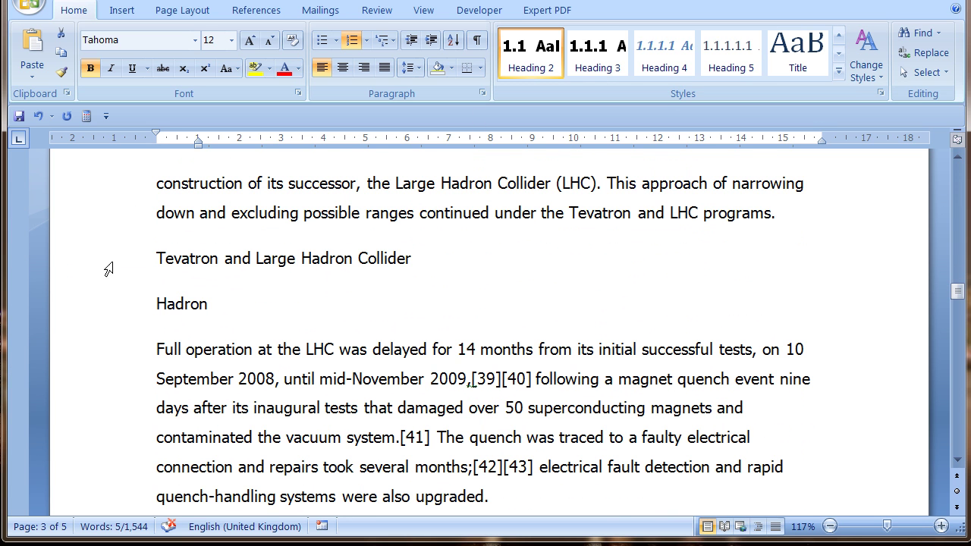
scroll(500, 253, down, 2)
scroll(228, 273, up, 2)
scroll(149, 272, down, 1)
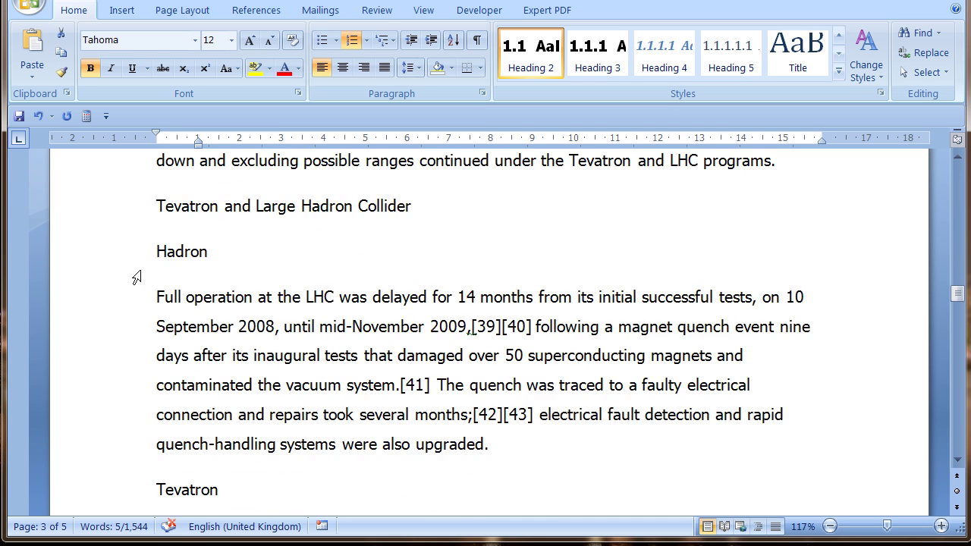
click(121, 206)
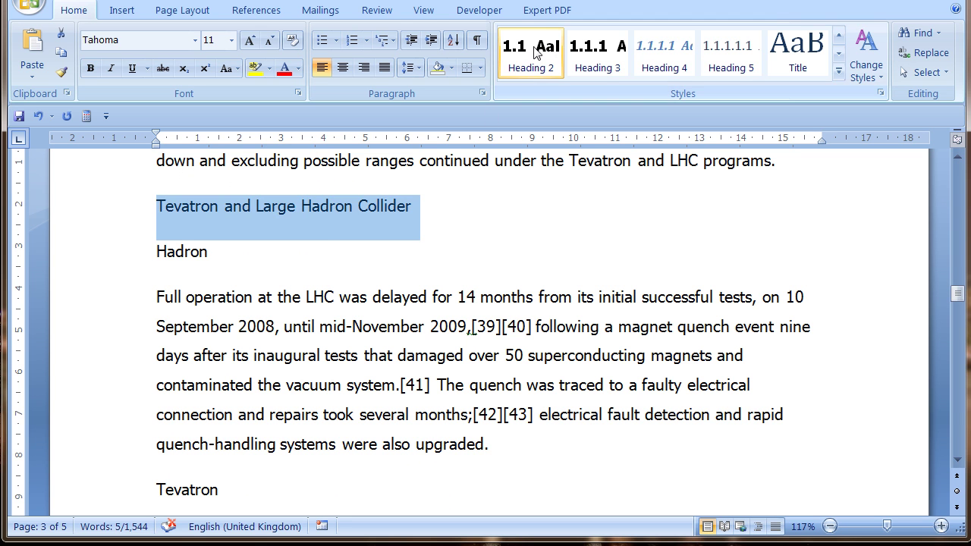
click(540, 52)
Apply the Heading 3 style to the "Hadron" line below the Tevatron and Large Hadron Collider heading
scroll(130, 269, down, 1)
scroll(130, 265, down, 1)
scroll(129, 237, up, 1)
scroll(134, 209, up, 1)
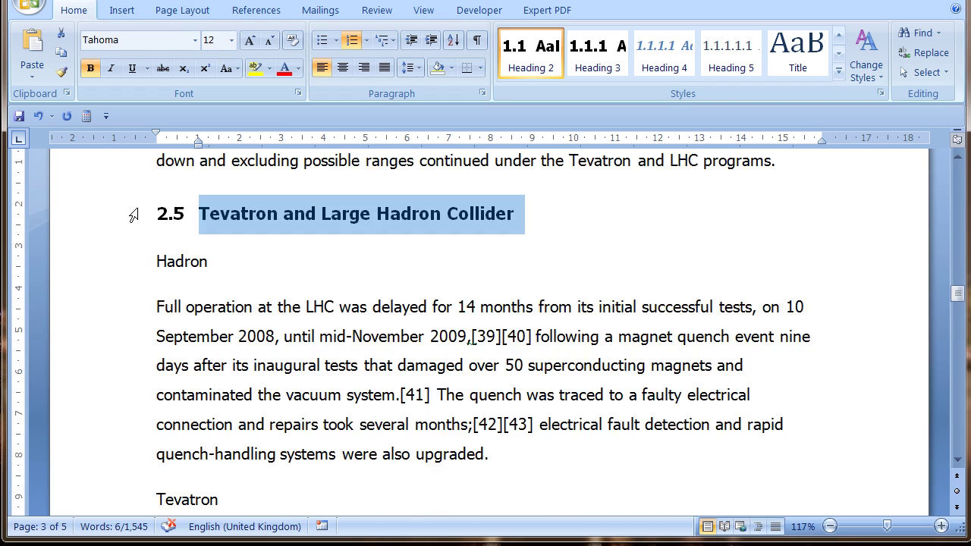
scroll(126, 250, down, 3)
scroll(118, 318, down, 4)
scroll(118, 341, up, 6)
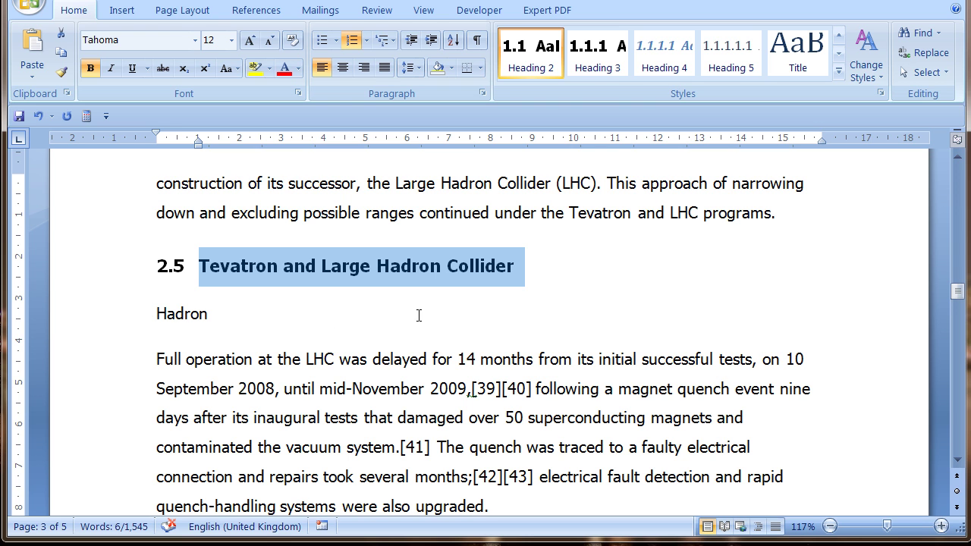
click(119, 319)
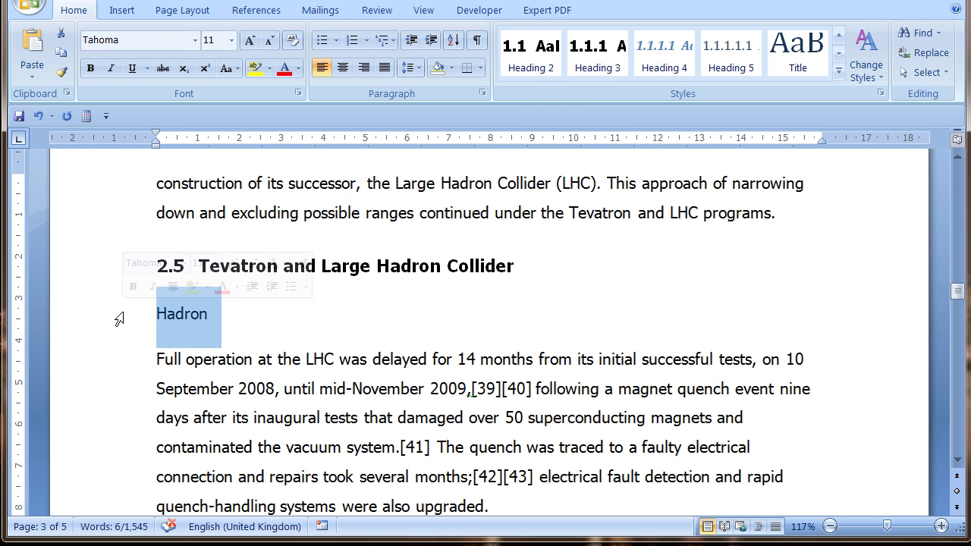
click(593, 66)
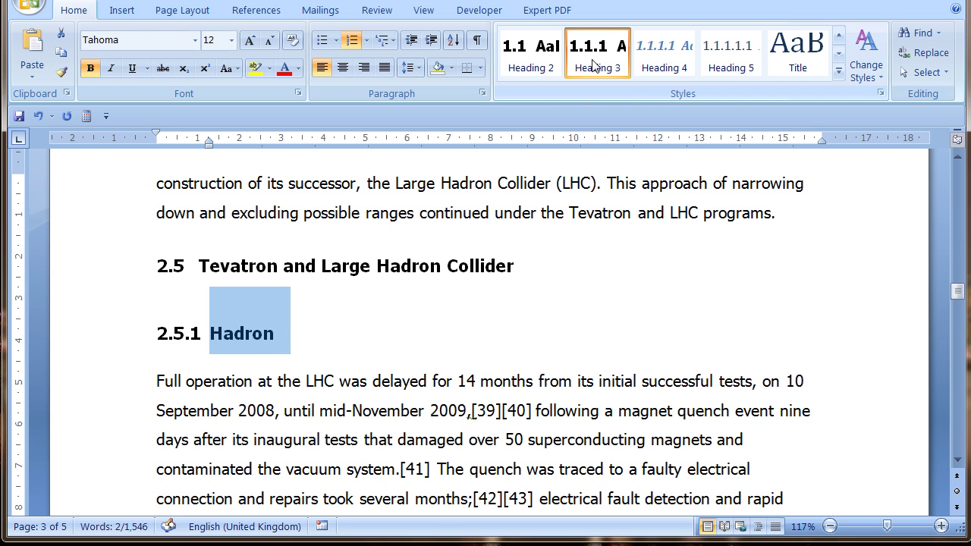
Apply the Heading 3 style to the "Tevatron" and "Data Collection" subsection titles
scroll(108, 310, down, 1)
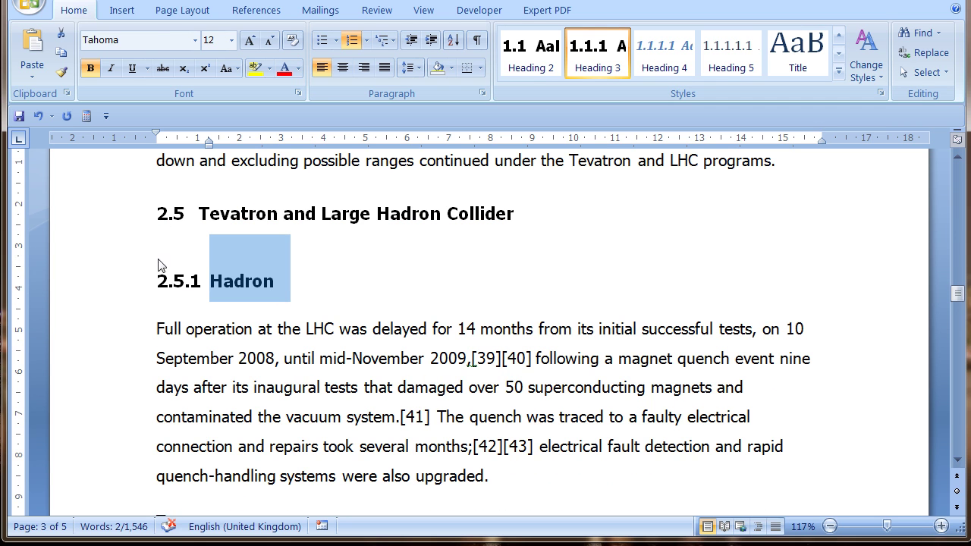
scroll(136, 288, down, 4)
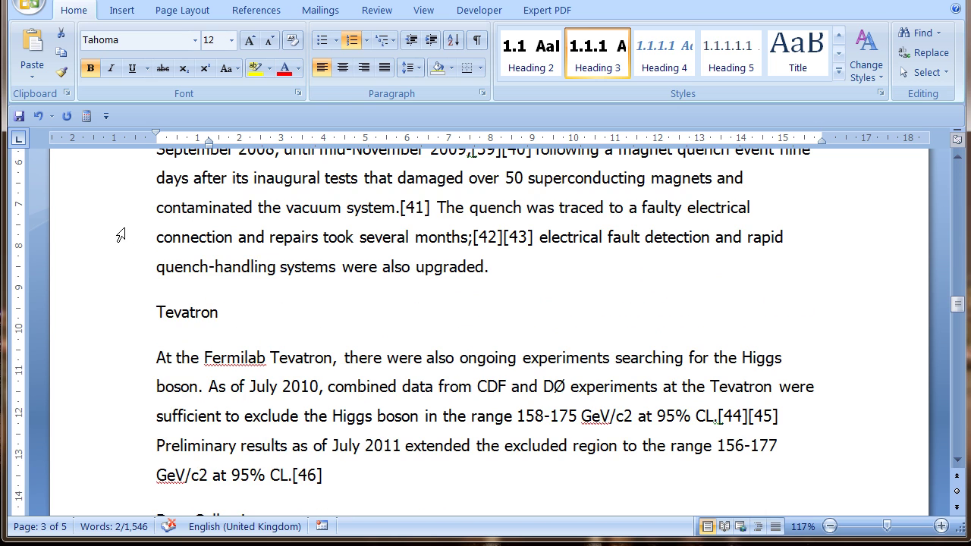
click(121, 311)
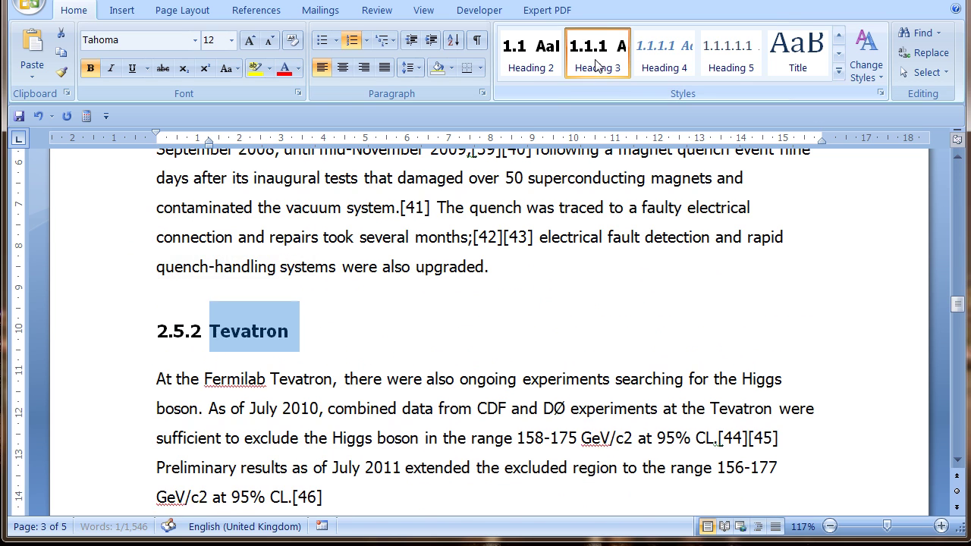
click(596, 59)
scroll(119, 307, down, 6)
click(119, 228)
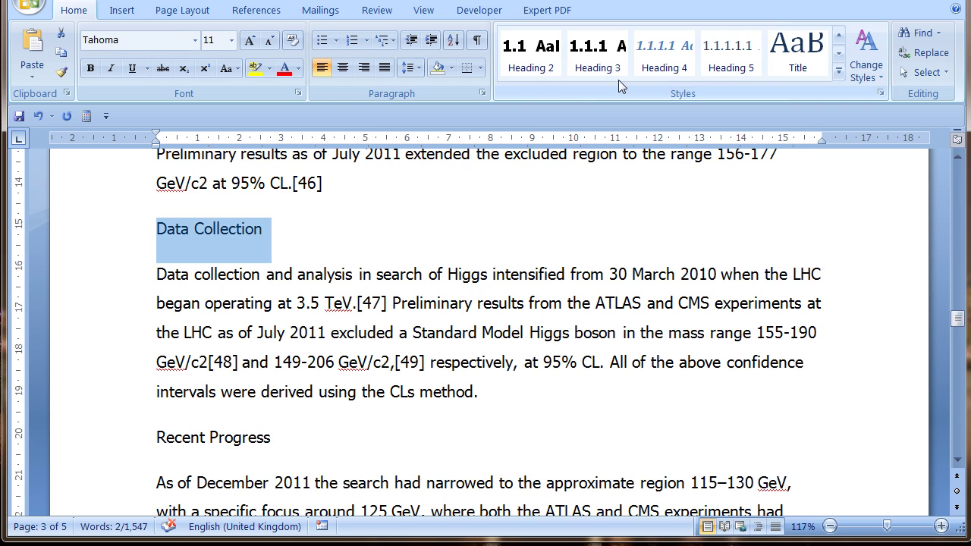
click(589, 67)
Apply the Heading 2 style to the "Recent Progress" title after the Data Collection subsection
scroll(150, 277, up, 8)
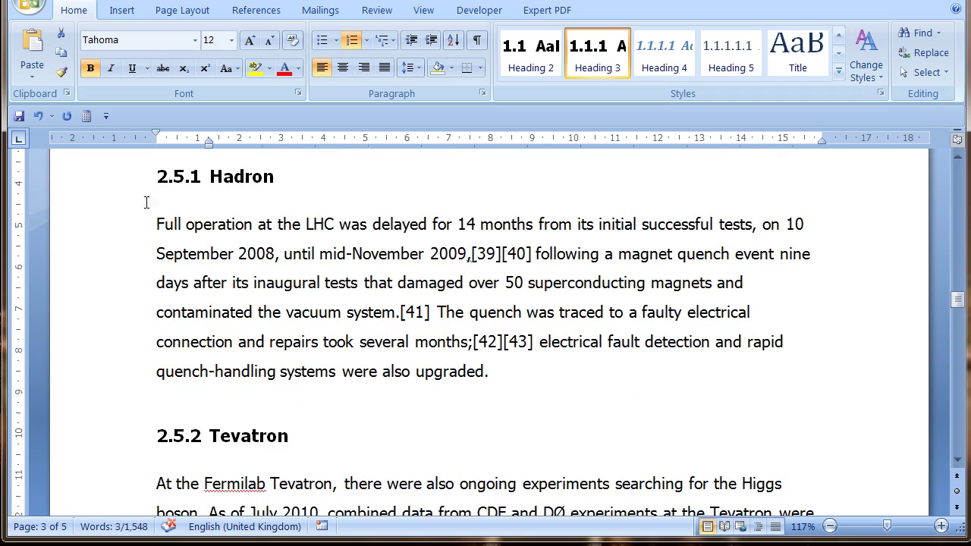
scroll(144, 311, down, 6)
scroll(139, 311, down, 2)
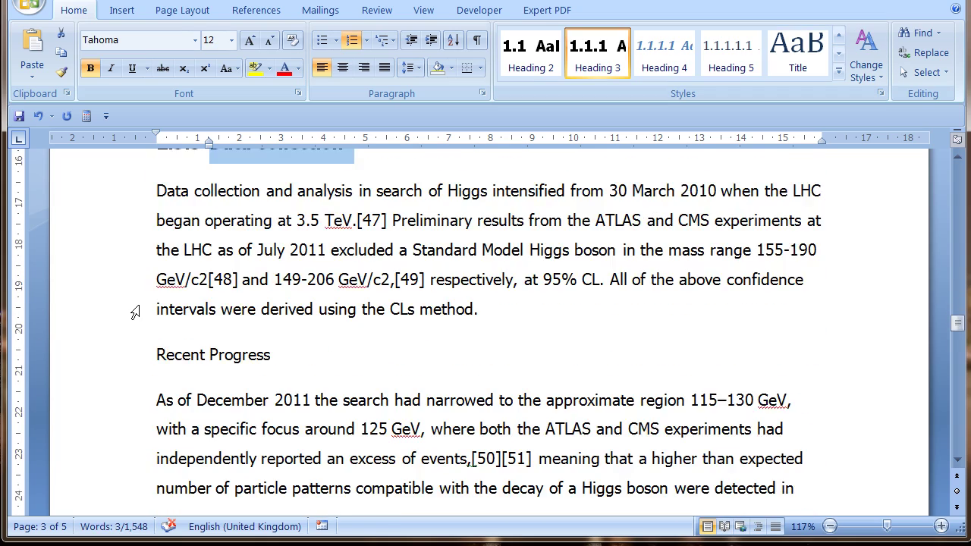
scroll(137, 310, down, 1)
click(110, 247)
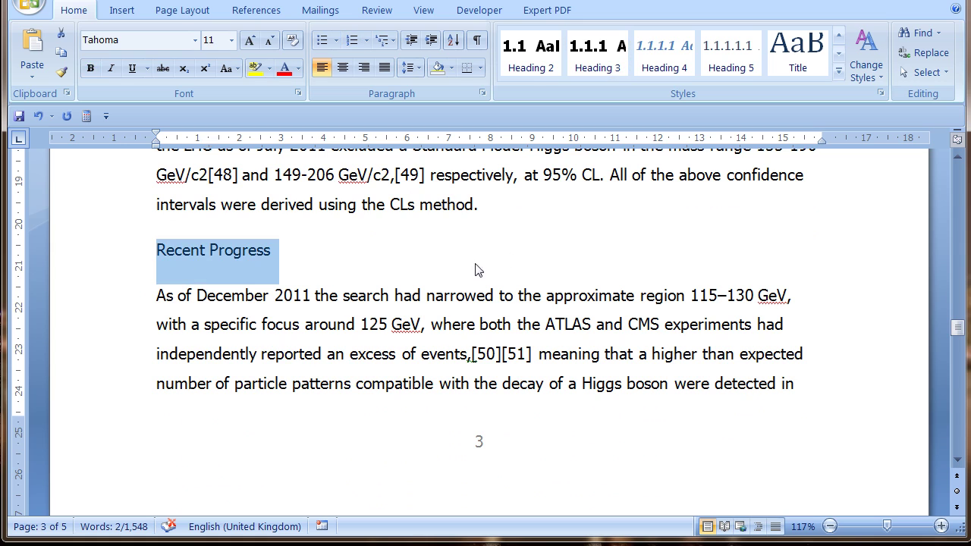
click(530, 55)
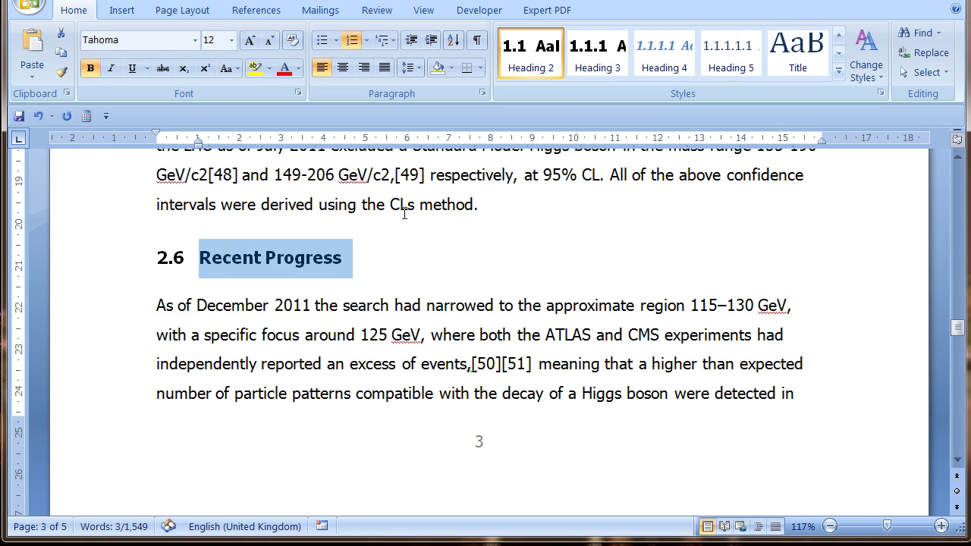
Apply the Heading 2 style to the "Discovery of new boson" title
scroll(76, 318, up, 5)
scroll(66, 314, down, 7)
scroll(116, 312, down, 6)
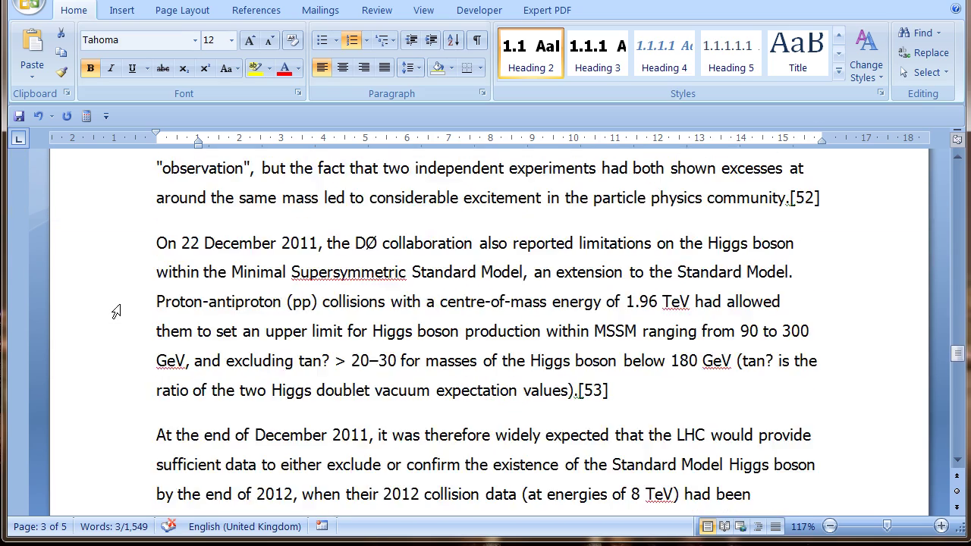
scroll(117, 302, down, 3)
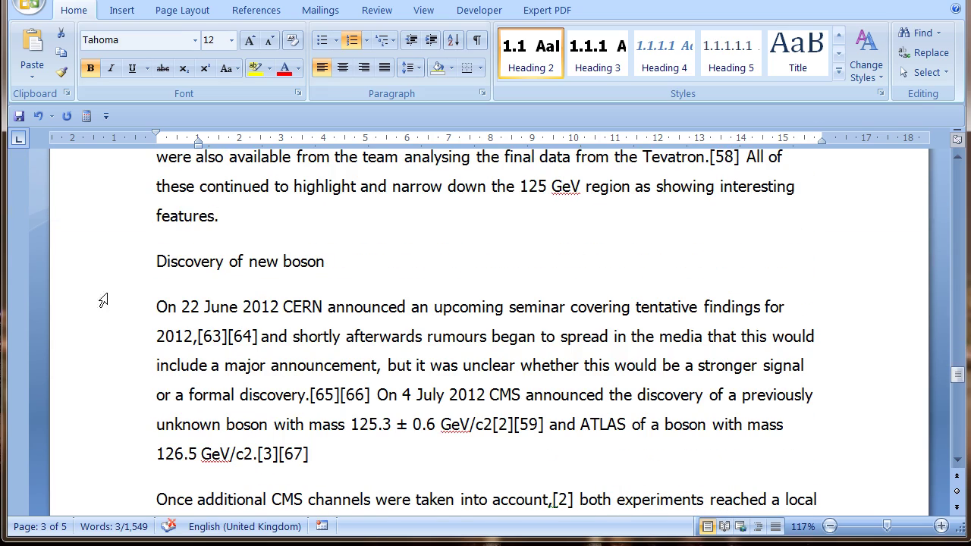
click(99, 266)
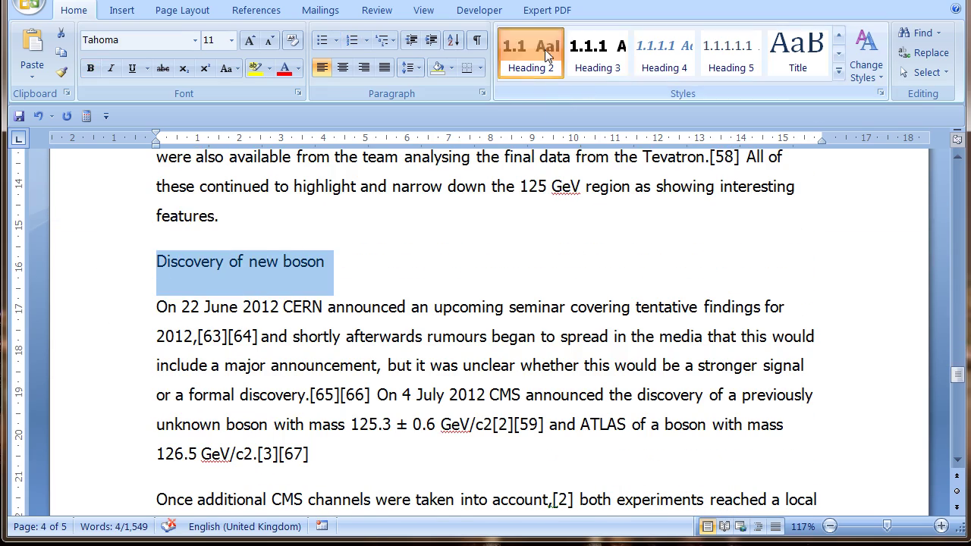
click(548, 56)
Look through the rest of the document for unstyled titles, then review the numbered headings back to the first page
scroll(62, 301, down, 3)
scroll(102, 314, down, 7)
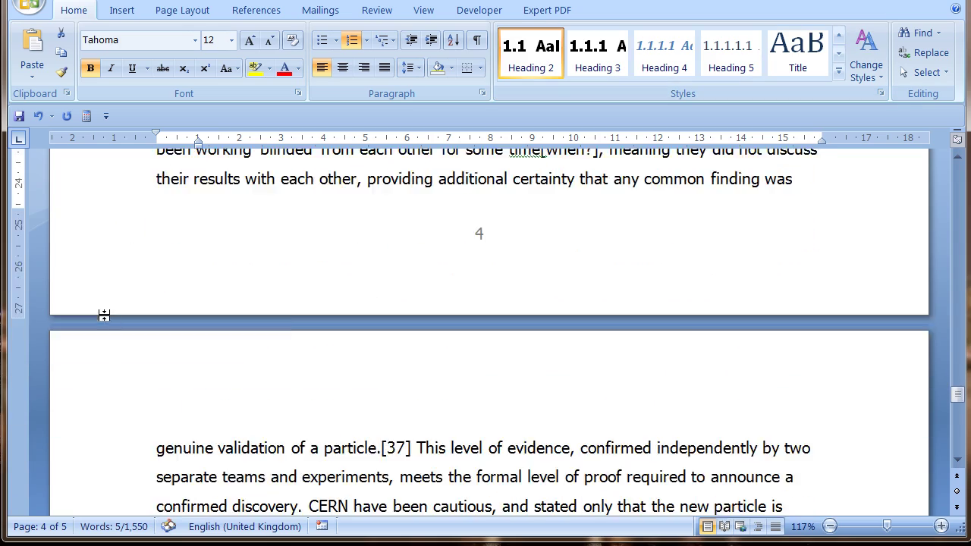
scroll(109, 322, down, 5)
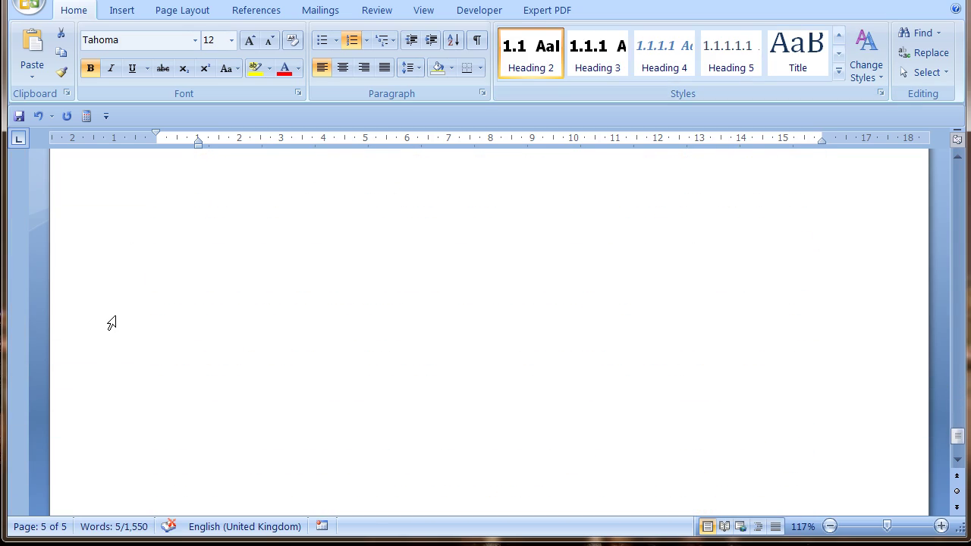
scroll(128, 344, up, 7)
scroll(129, 345, up, 20)
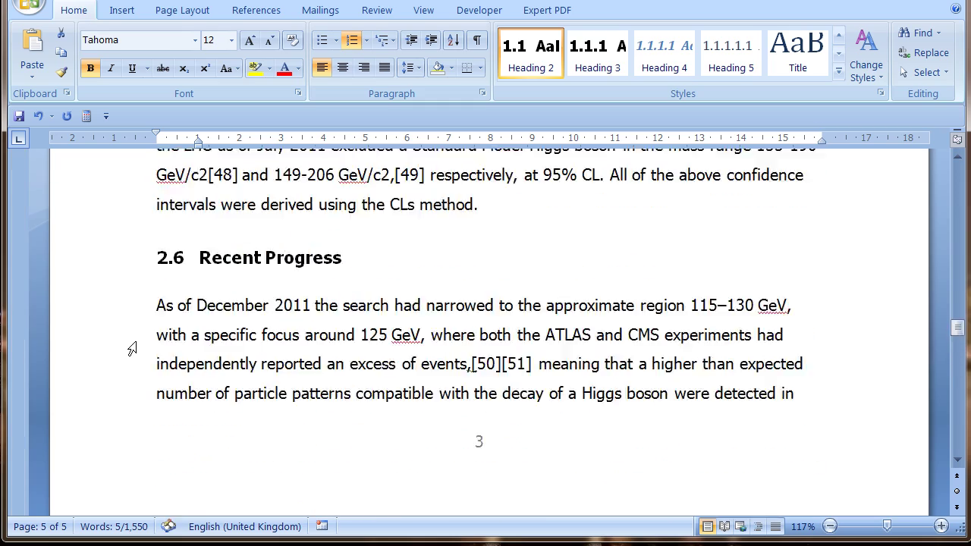
scroll(132, 347, up, 20)
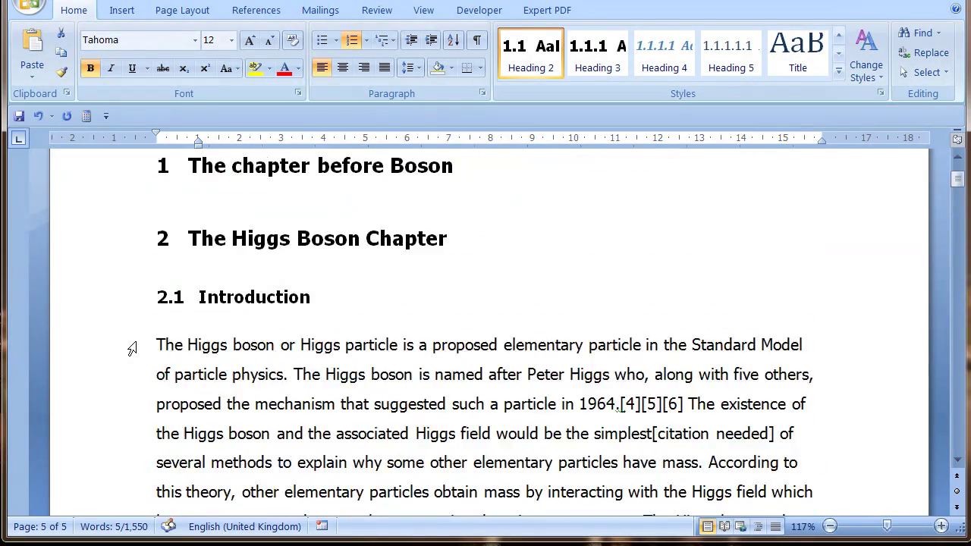
scroll(129, 349, down, 1)
scroll(147, 331, up, 1)
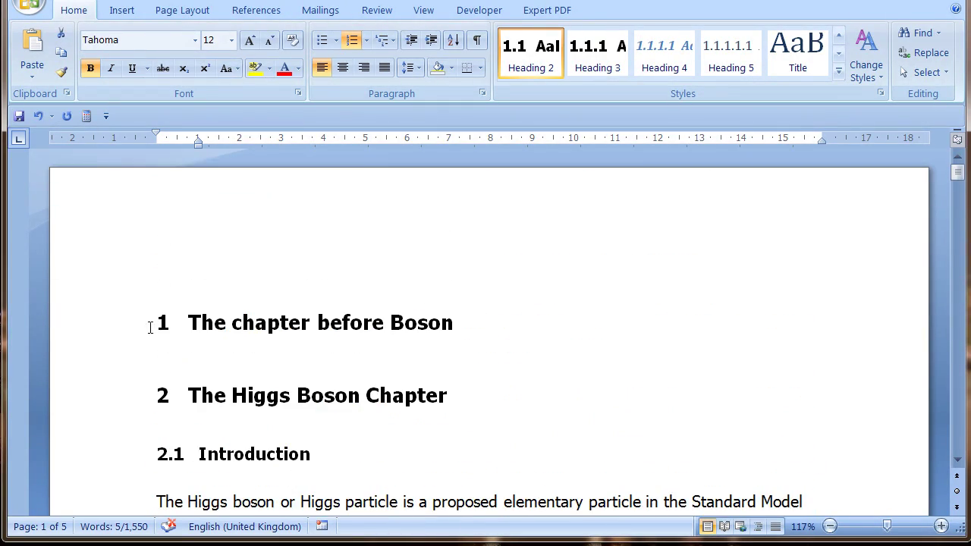
Insert a page break before "The chapter before Boson" to create a blank first page
click(190, 322)
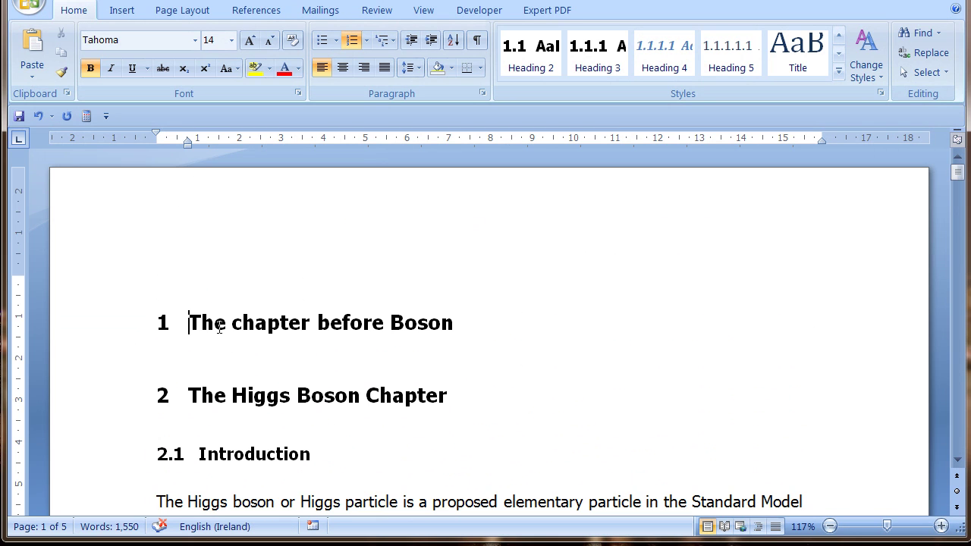
key(ctrl+Return)
scroll(218, 326, up, 15)
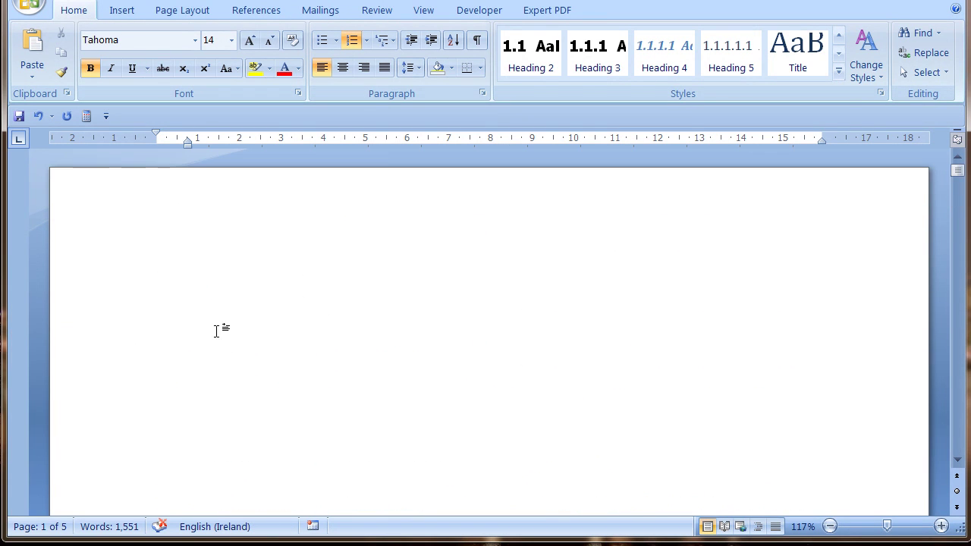
Insert the built-in Automatic Table 1 table of contents on the blank first page and look over its entries
click(266, 275)
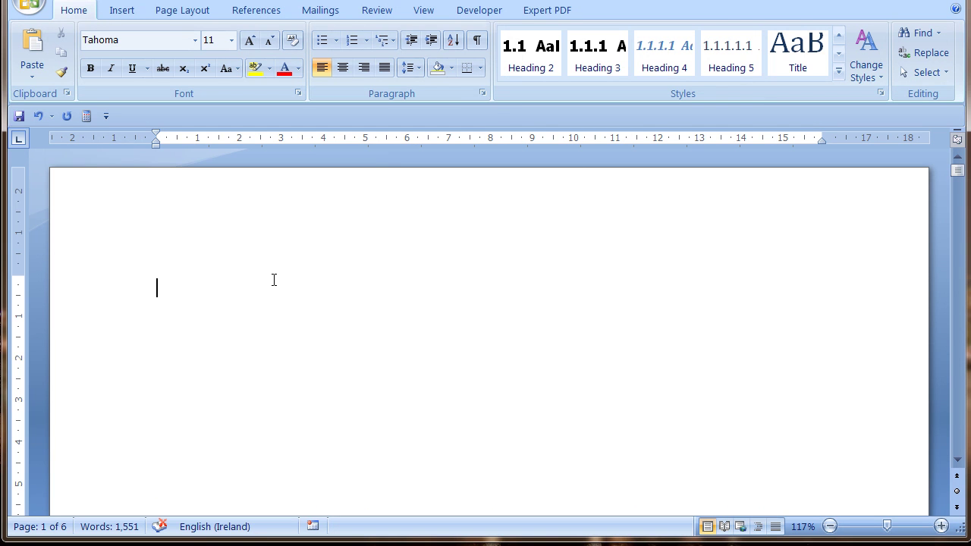
click(250, 14)
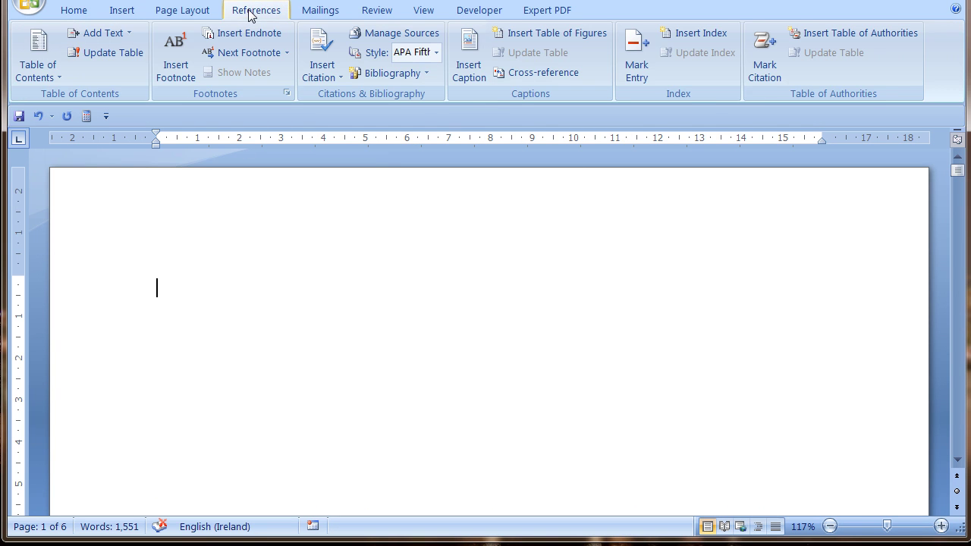
click(36, 52)
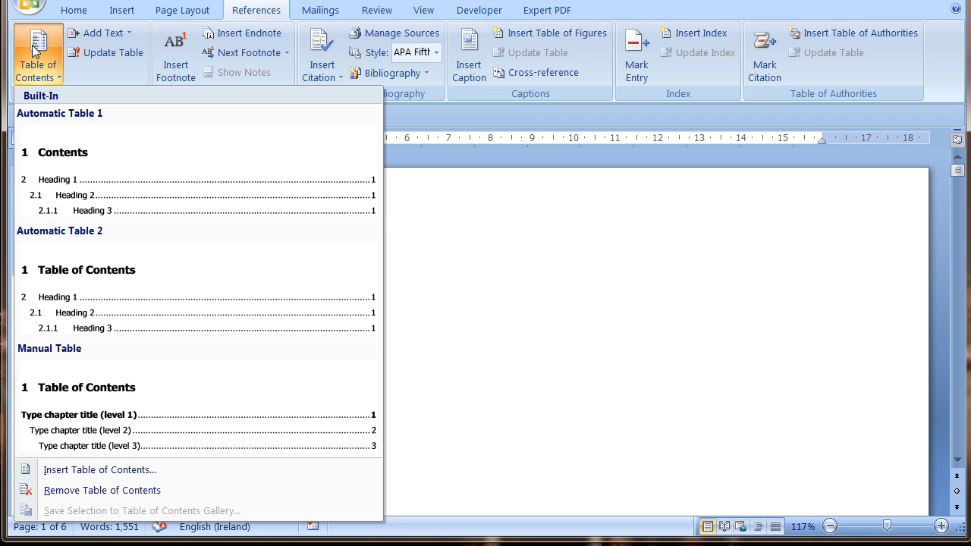
click(69, 180)
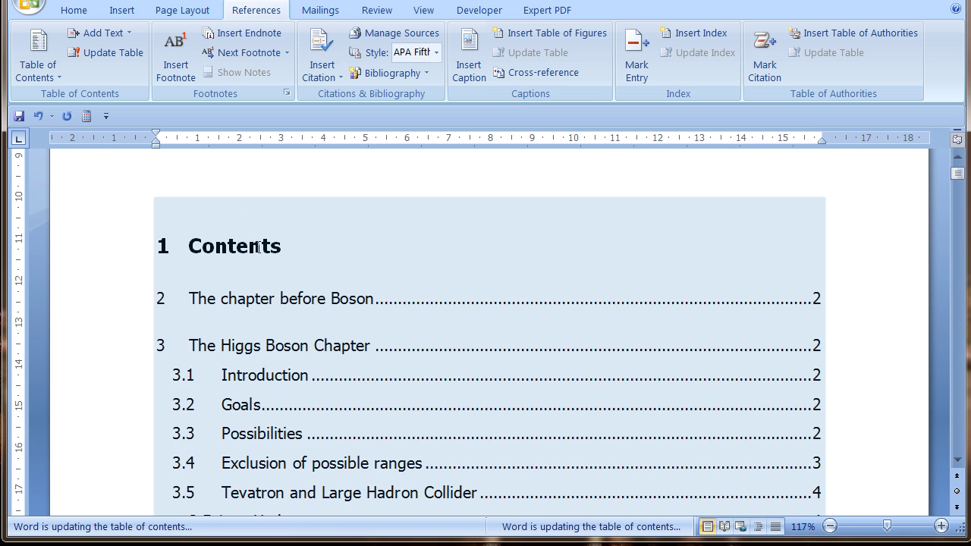
scroll(258, 247, up, 2)
click(256, 242)
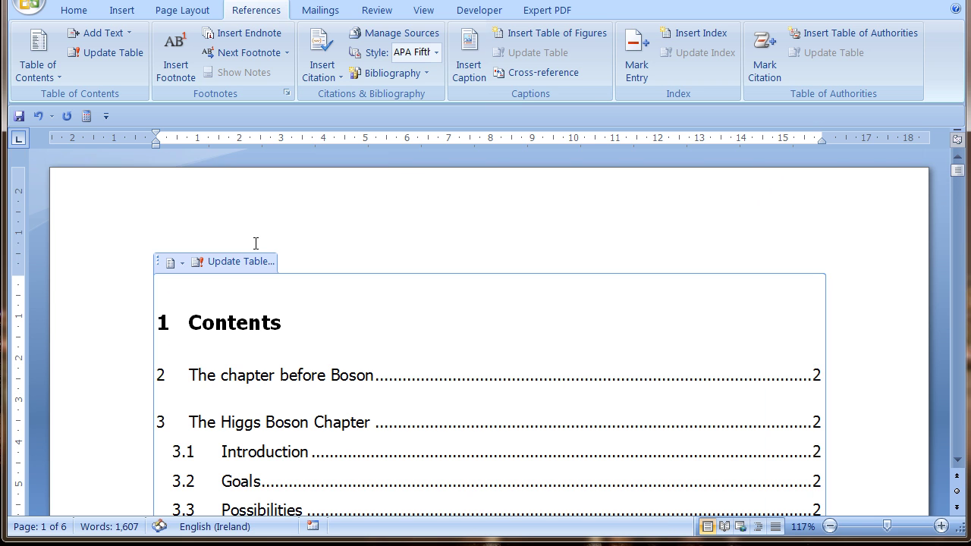
scroll(271, 197, down, 3)
scroll(276, 195, down, 2)
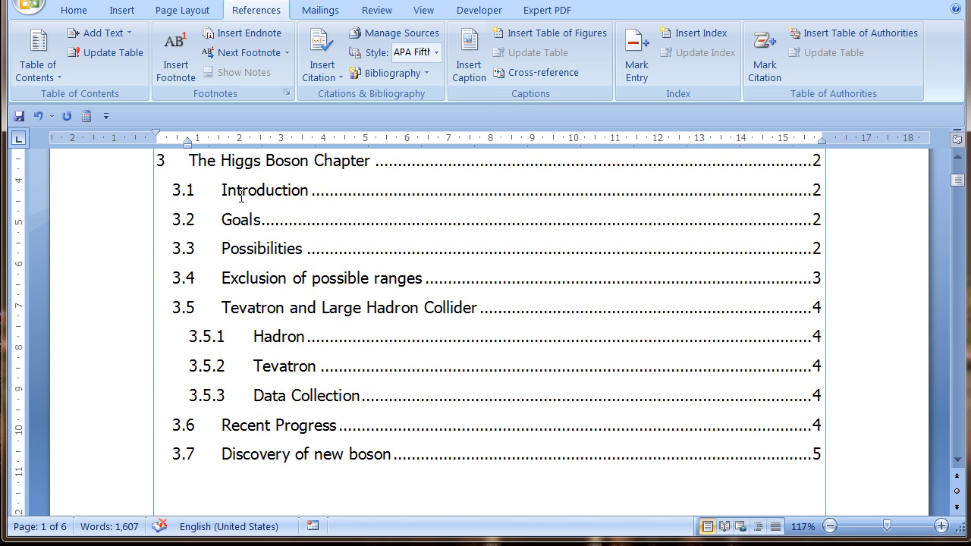
Review the numbered entries and page numbers in the inserted table of contents from the Contents title down to "Discovery of new boson"
scroll(129, 220, up, 3)
scroll(161, 240, up, 1)
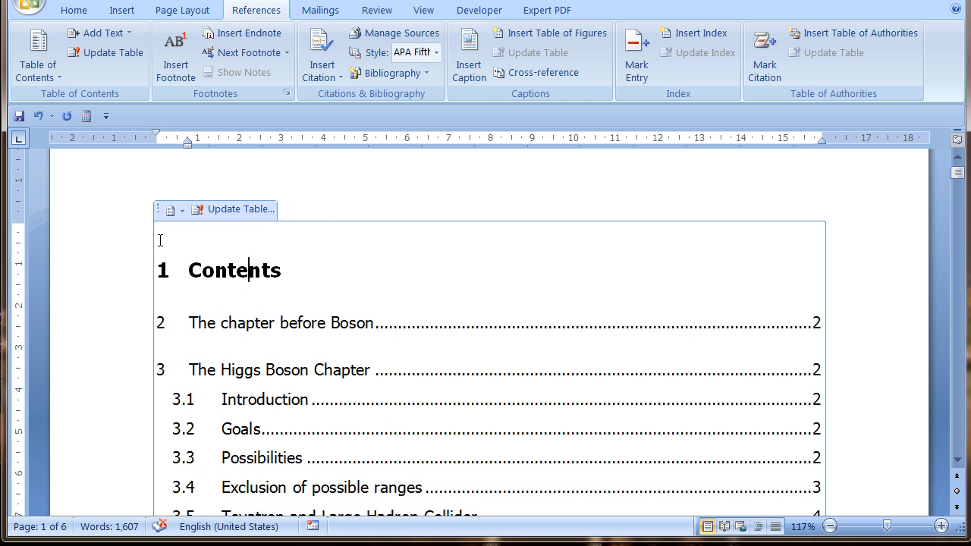
scroll(167, 240, down, 3)
scroll(176, 240, down, 2)
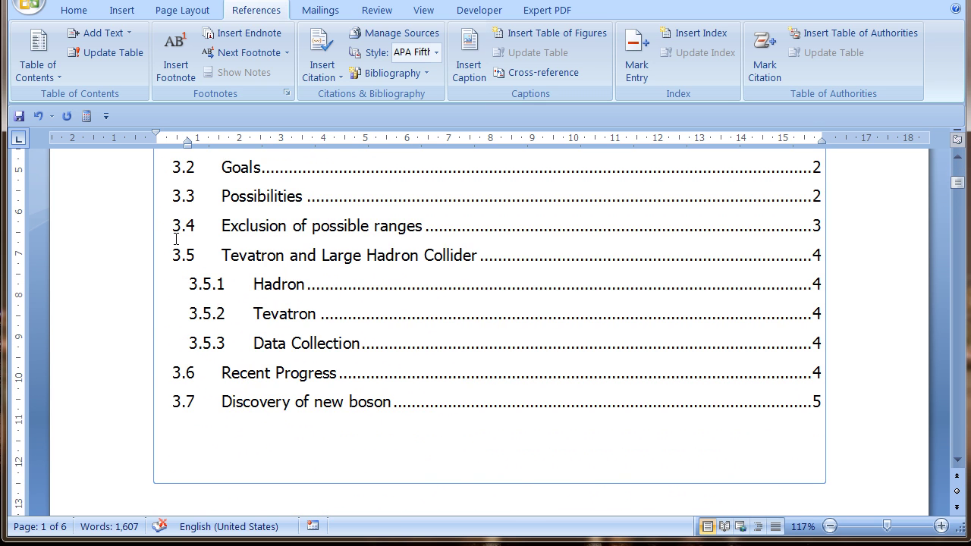
scroll(176, 239, up, 1)
scroll(798, 306, down, 1)
scroll(797, 305, up, 3)
scroll(795, 307, down, 3)
click(69, 9)
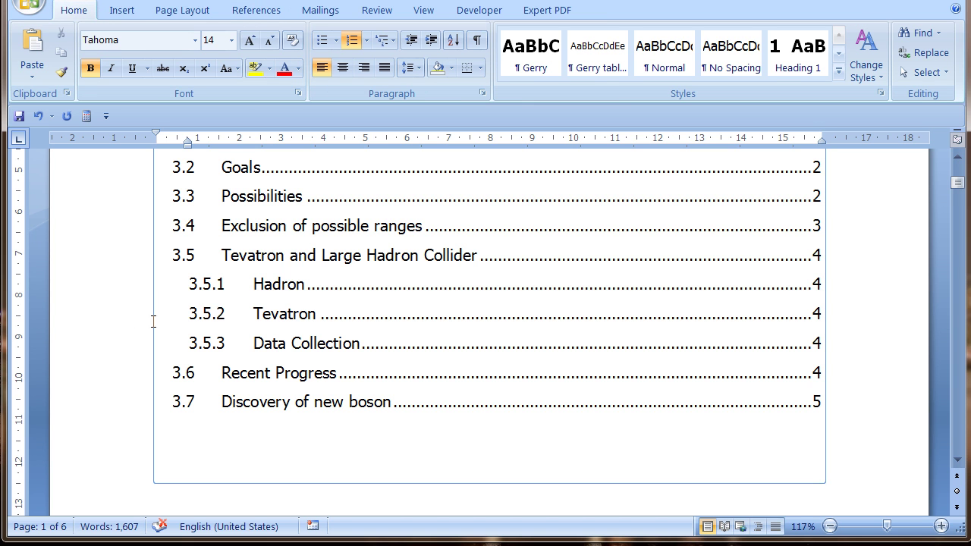
scroll(147, 301, up, 6)
scroll(147, 299, down, 5)
scroll(139, 300, down, 1)
click(232, 523)
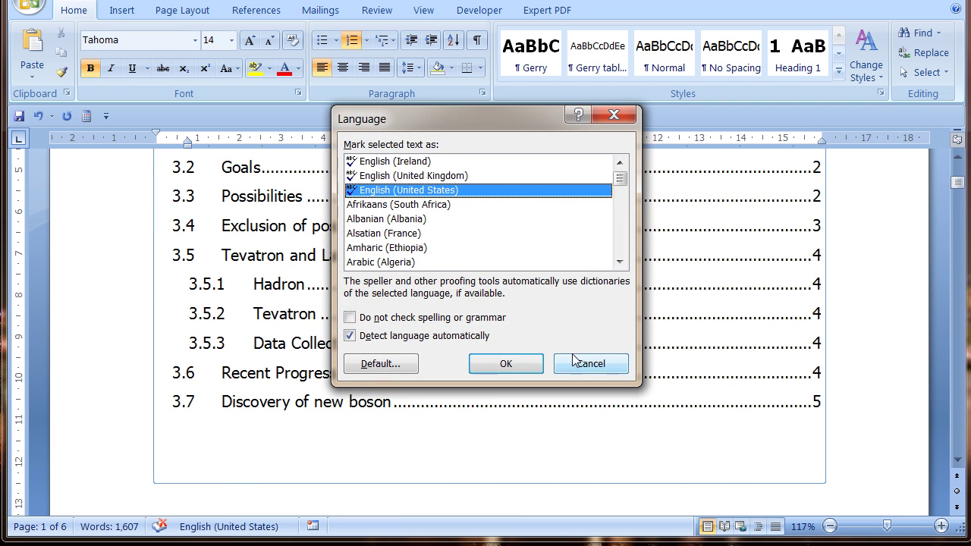
click(567, 361)
click(128, 494)
Examine the contents page down to where the "The chapter before Boson" page starts, and go back over the table's entries
scroll(133, 410, up, 5)
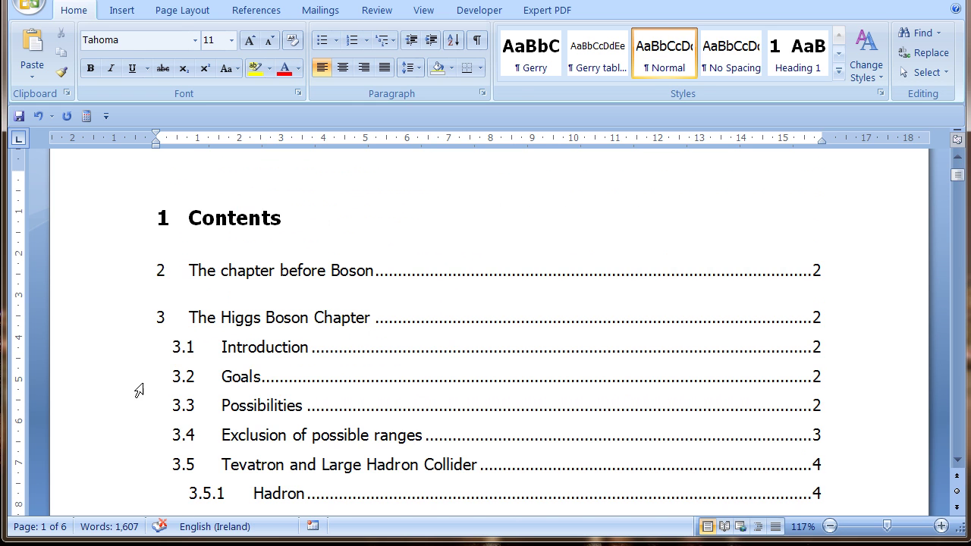
scroll(134, 264, down, 5)
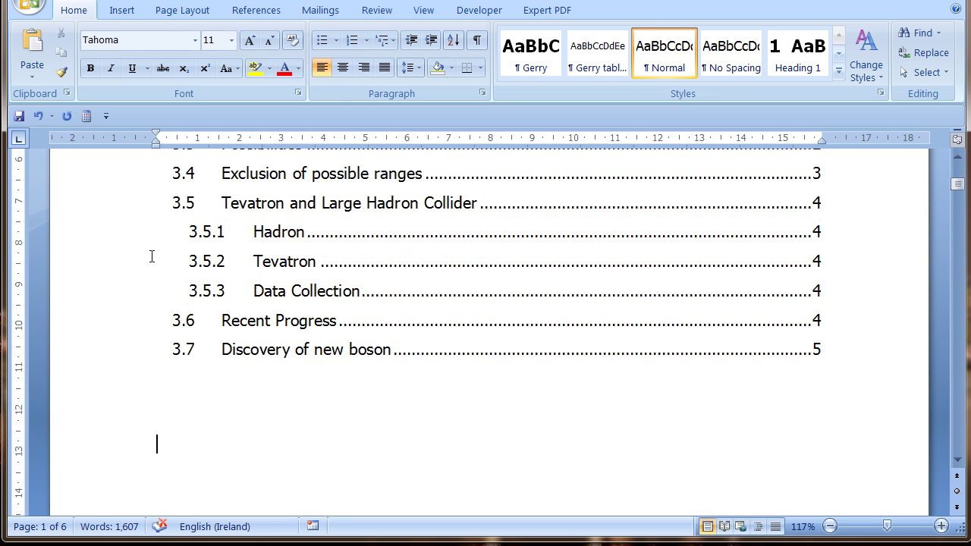
click(153, 259)
scroll(167, 373, down, 10)
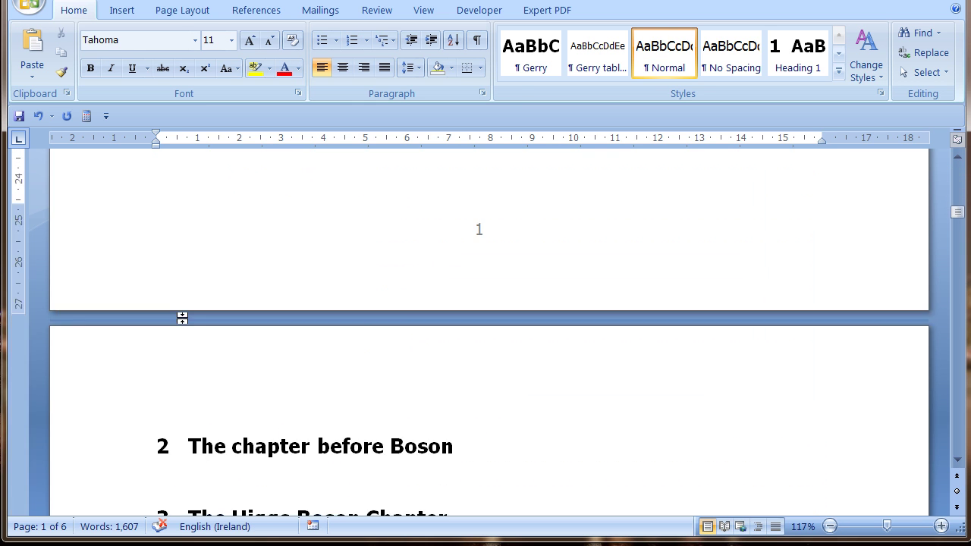
scroll(149, 317, up, 8)
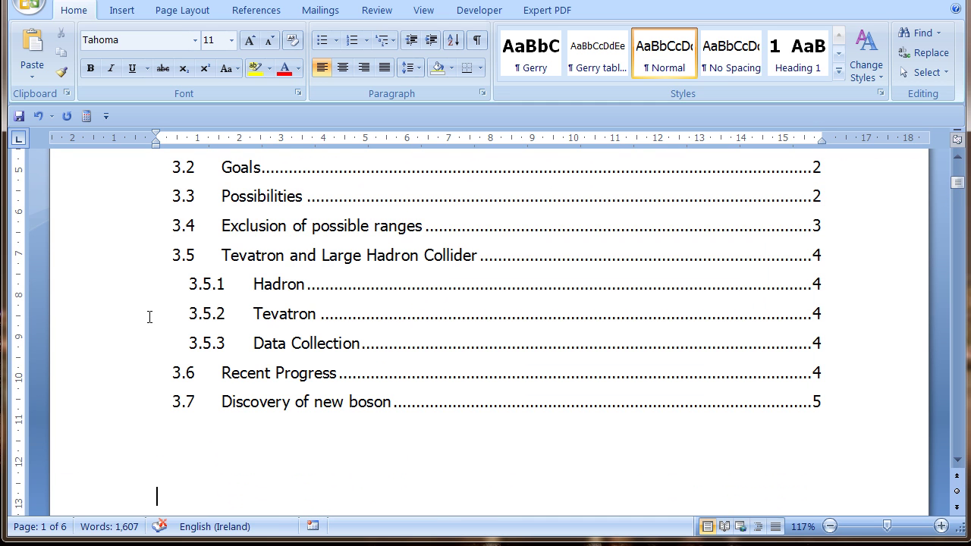
scroll(150, 317, up, 2)
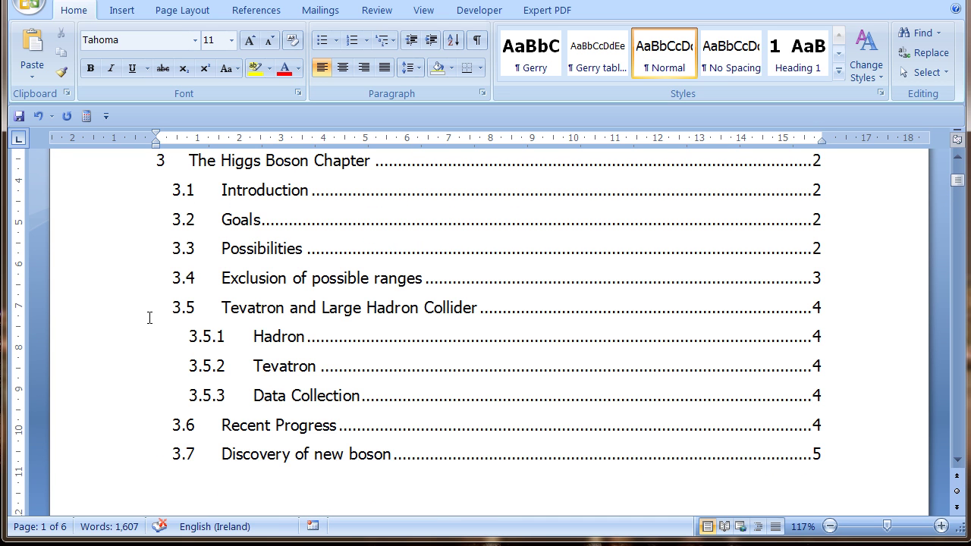
click(154, 332)
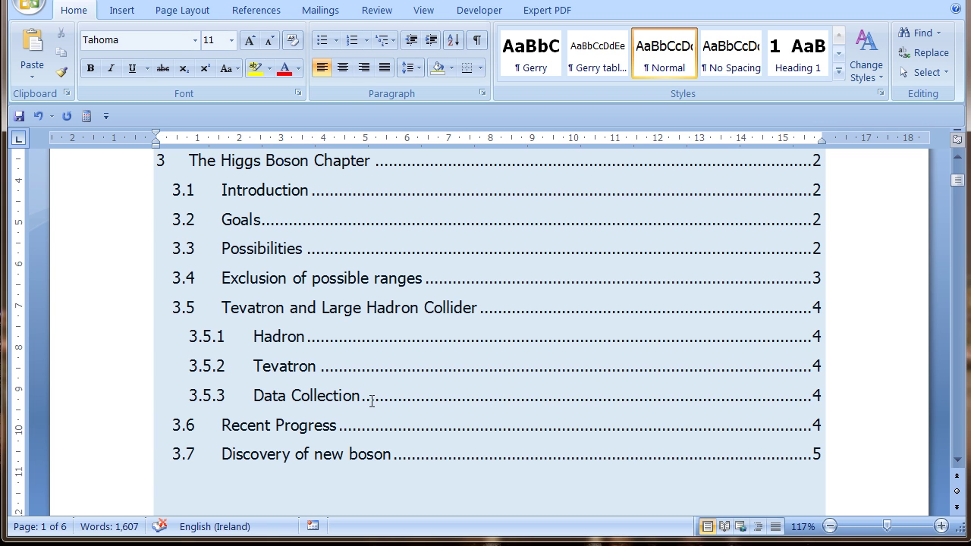
key(Down)
key(Down)
key(Down)
key(Down)
key(Down)
key(Down)
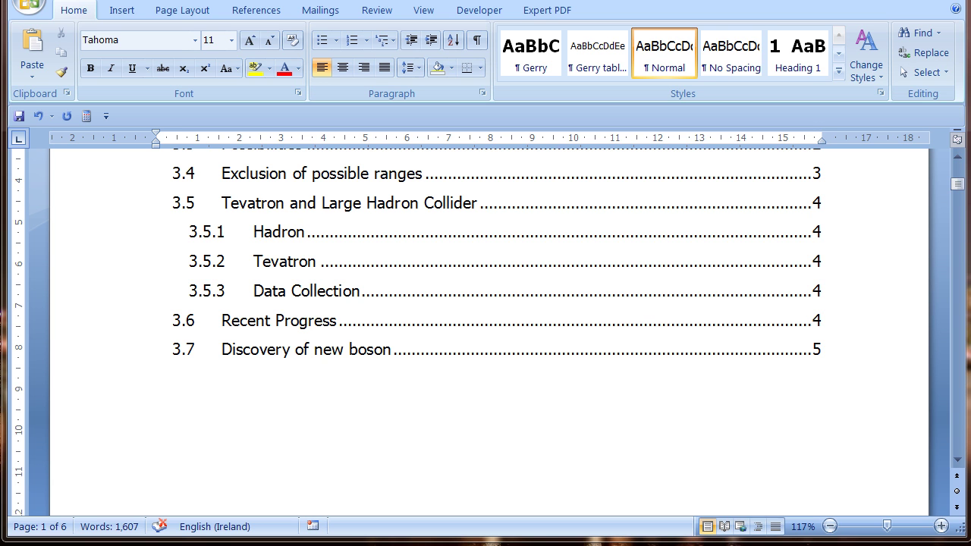
Paste the "On 4 July 2012" CMS and ATLAS announcement text as a new paragraph at the end of section 3.5.1 Hadron
click(249, 431)
scroll(283, 289, down, 5)
scroll(282, 289, down, 10)
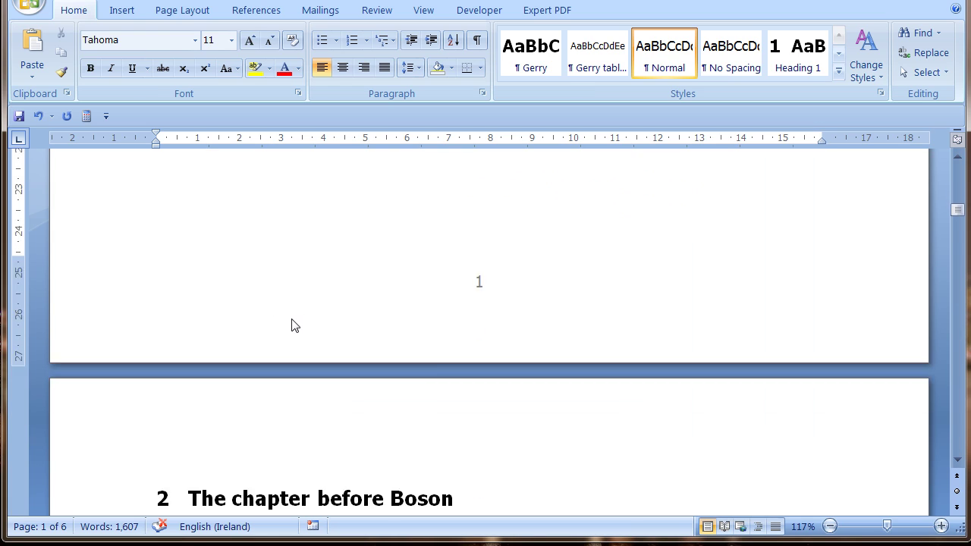
scroll(292, 319, down, 15)
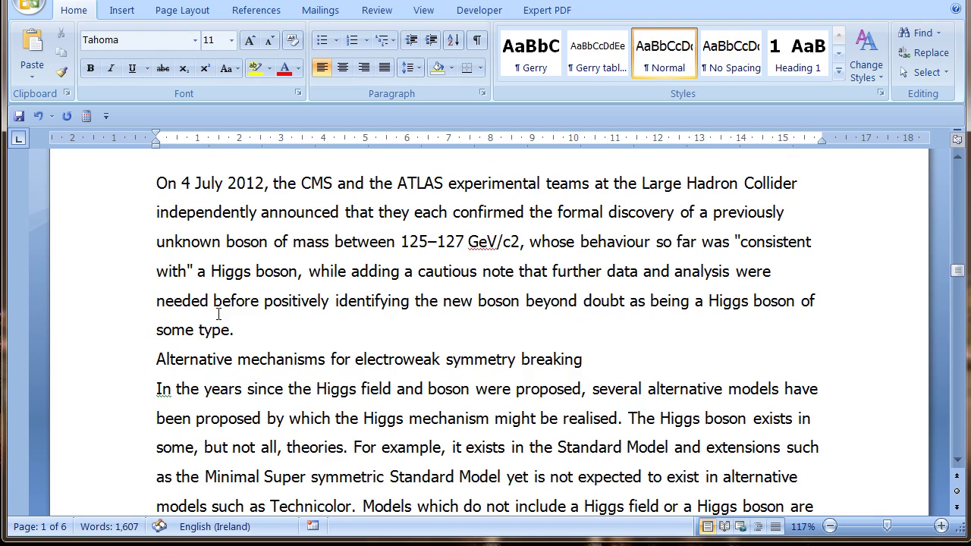
scroll(220, 311, down, 15)
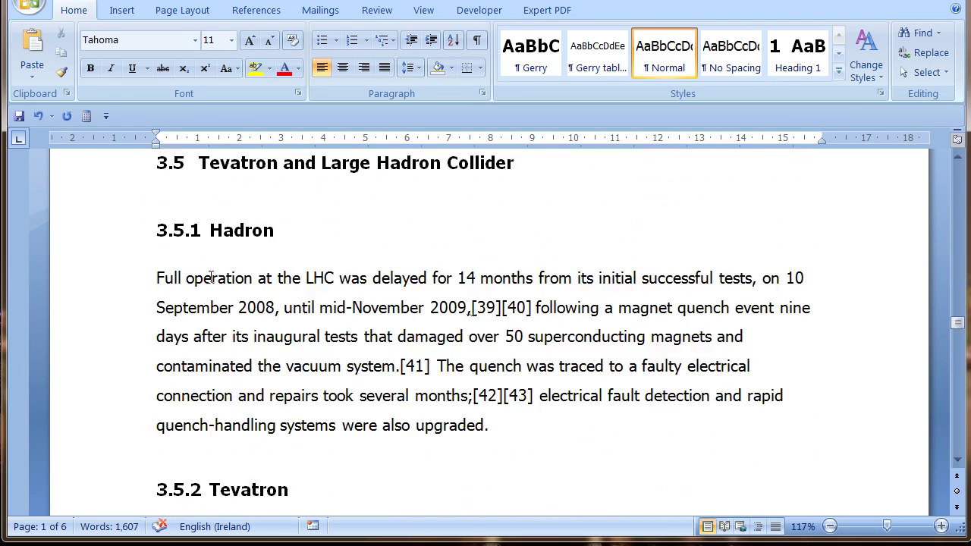
scroll(227, 278, down, 4)
scroll(227, 279, down, 4)
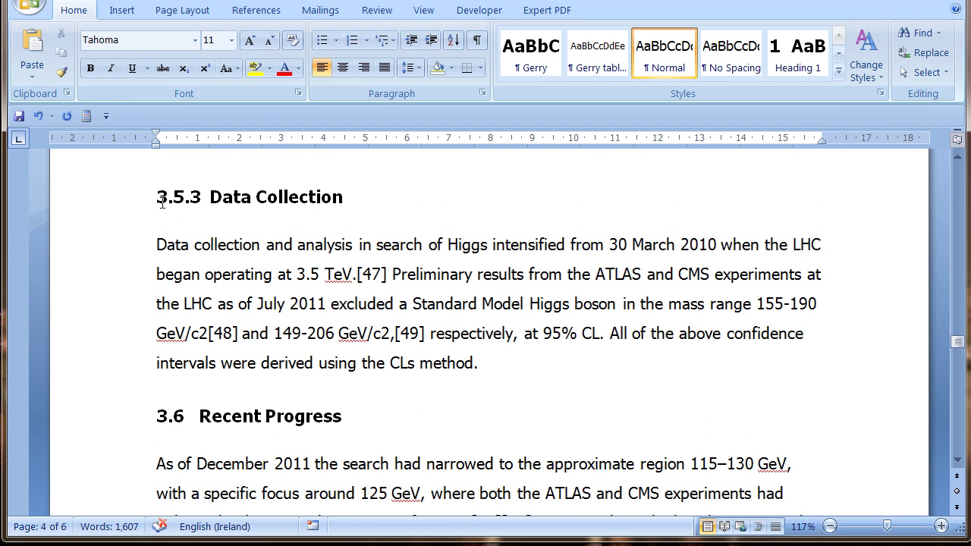
scroll(189, 196, up, 7)
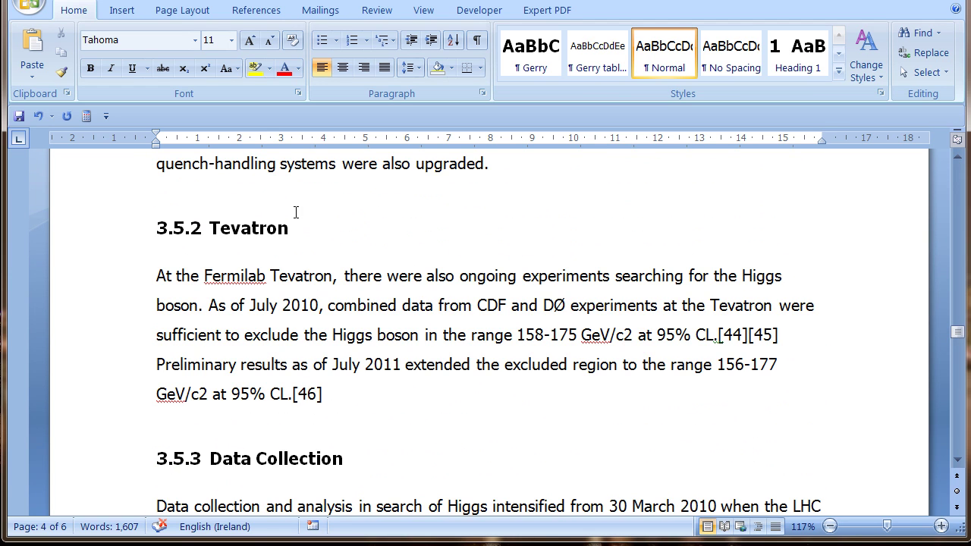
scroll(190, 193, up, 1)
scroll(177, 291, up, 1)
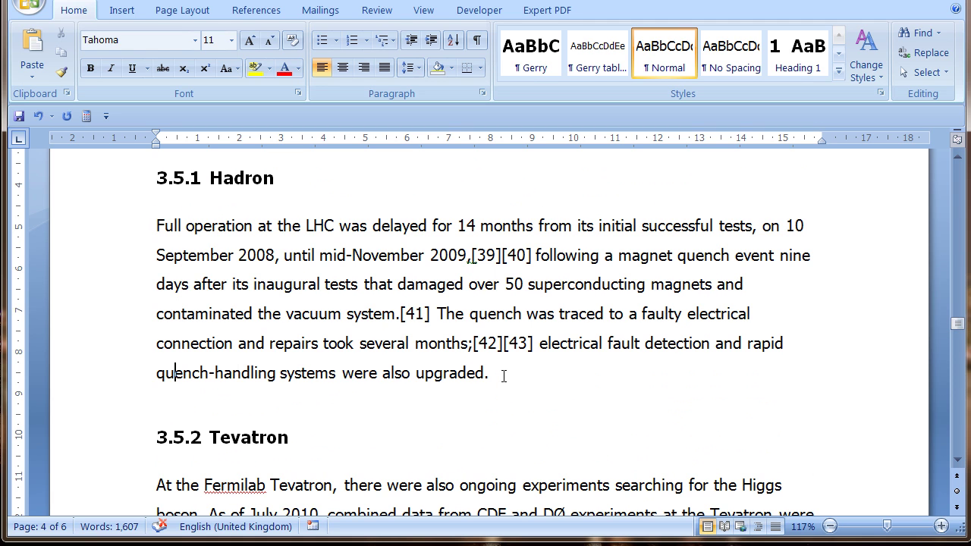
key(Return)
text(On 4 July 2012, the CMS and the ATLAS experimental teams at the Large Hadron Collider independently announced that they each confirmed the formal discovery of a previously unknown boson of mass between 125–127 GeV/c2, whose behaviour so far was "consistent with" a Higgs boson, while adding a cautious note that further data and analysis were needed before positively identifying the new boson beyond doubt as being a Higgs boson of some type.)
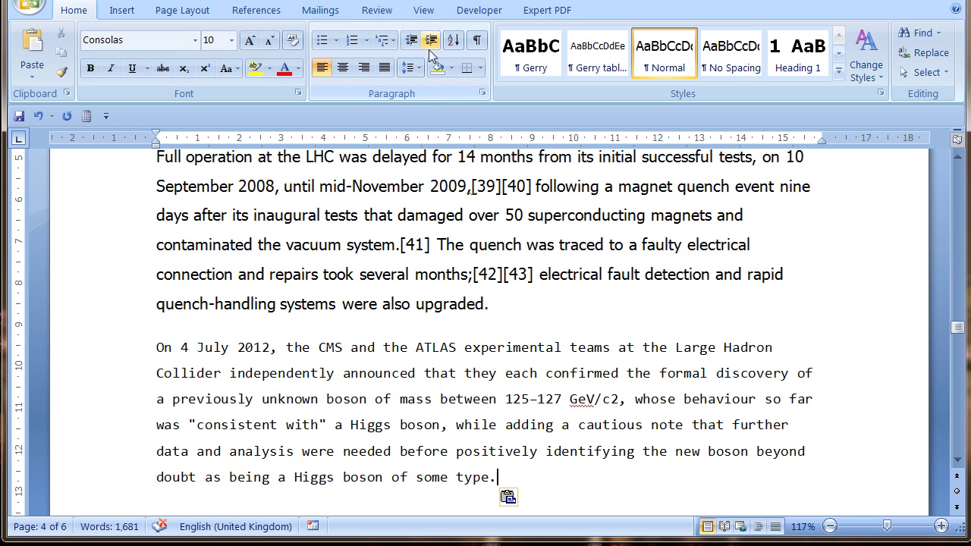
Show the formatting marks and copy the Hadron text's formatting onto the pasted "On 4 July 2012" paragraph with Format Painter
click(478, 44)
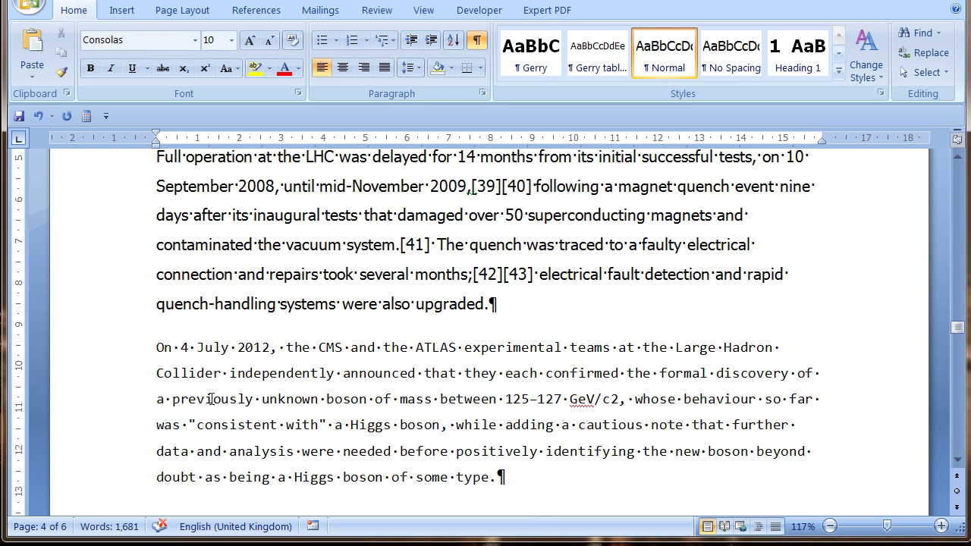
drag(134, 251, 134, 314)
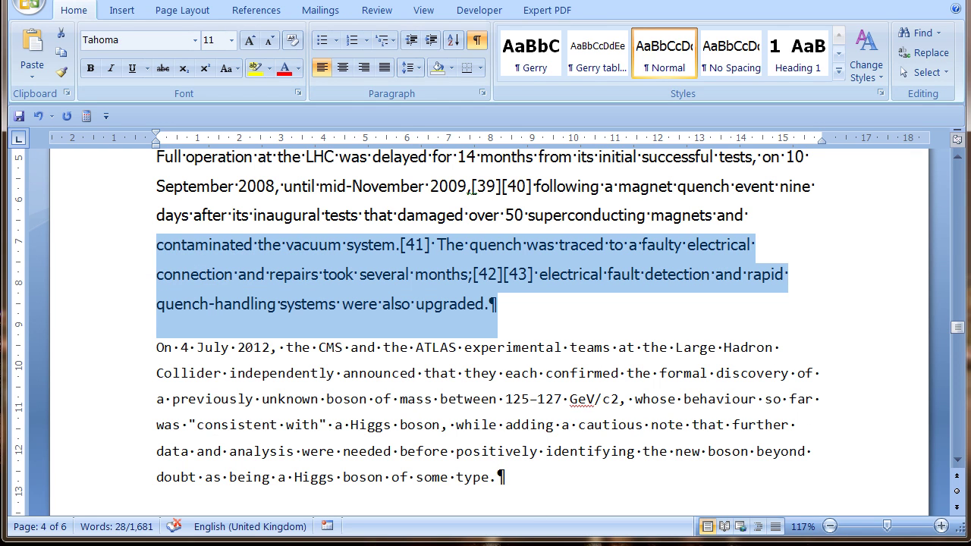
click(533, 325)
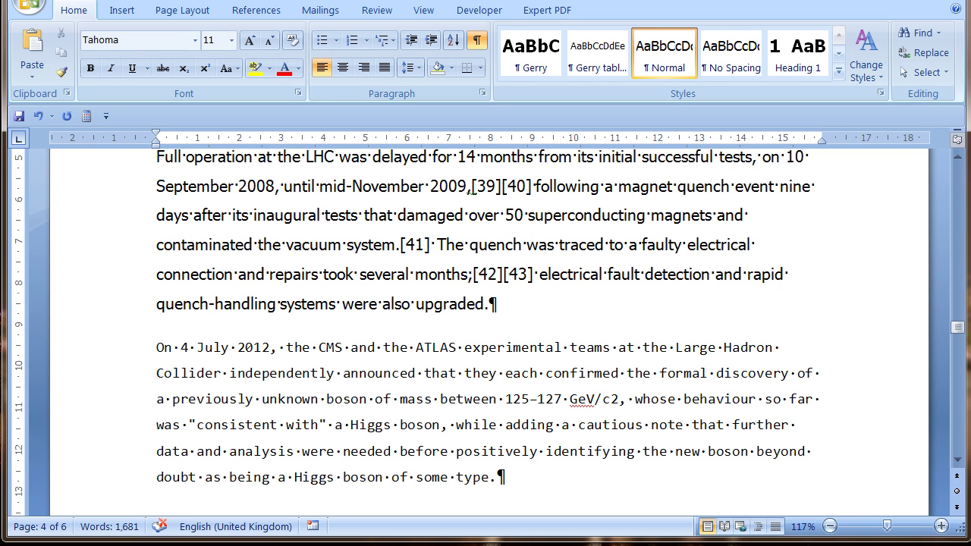
drag(965, 264, 970, 265)
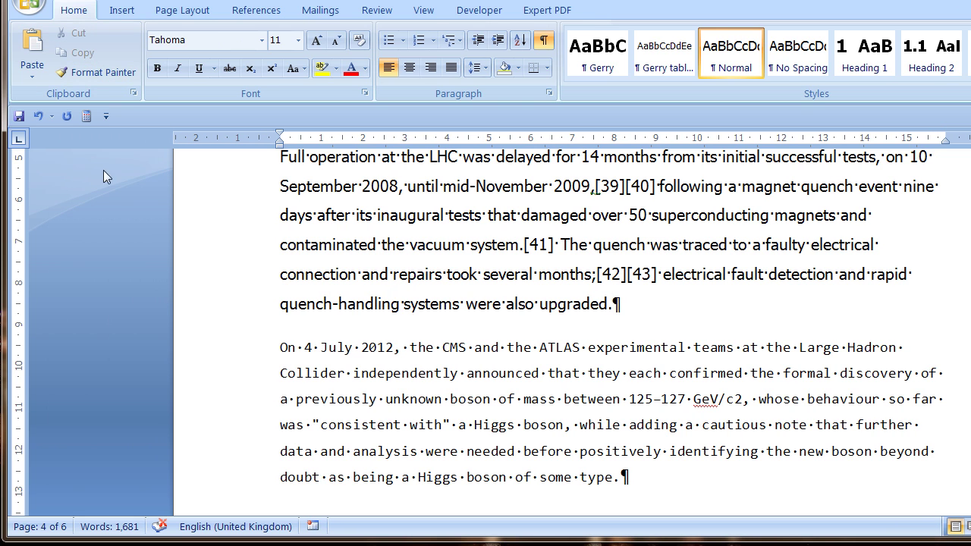
click(252, 252)
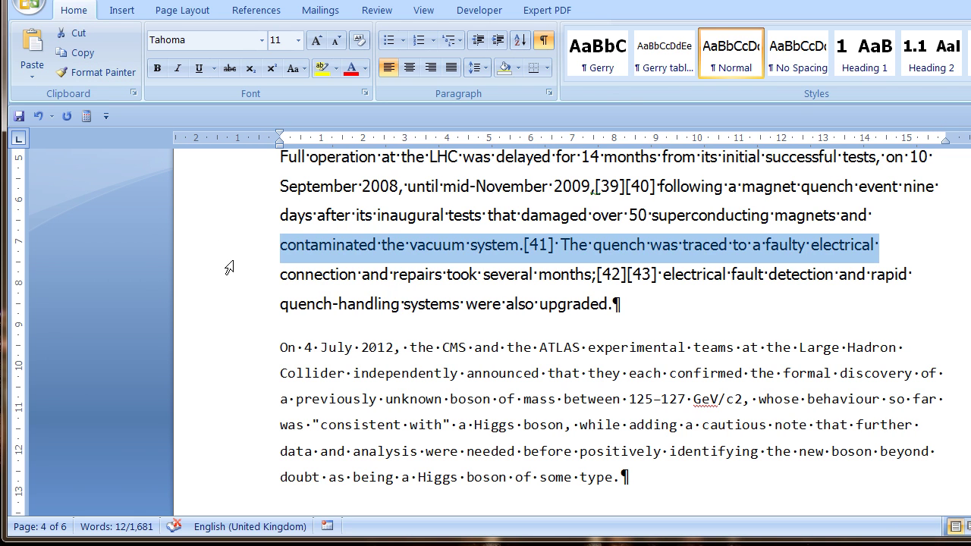
click(91, 75)
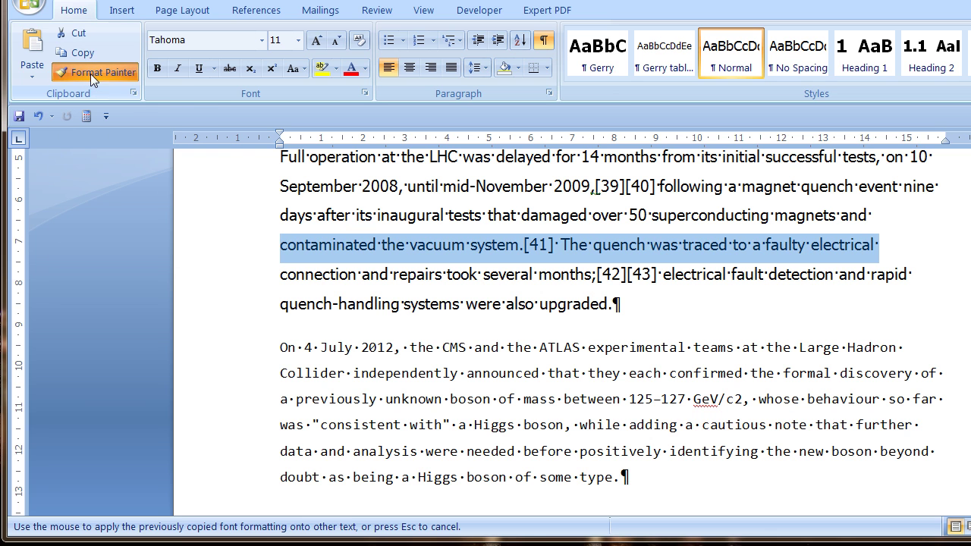
drag(260, 349, 250, 478)
scroll(516, 213, down, 2)
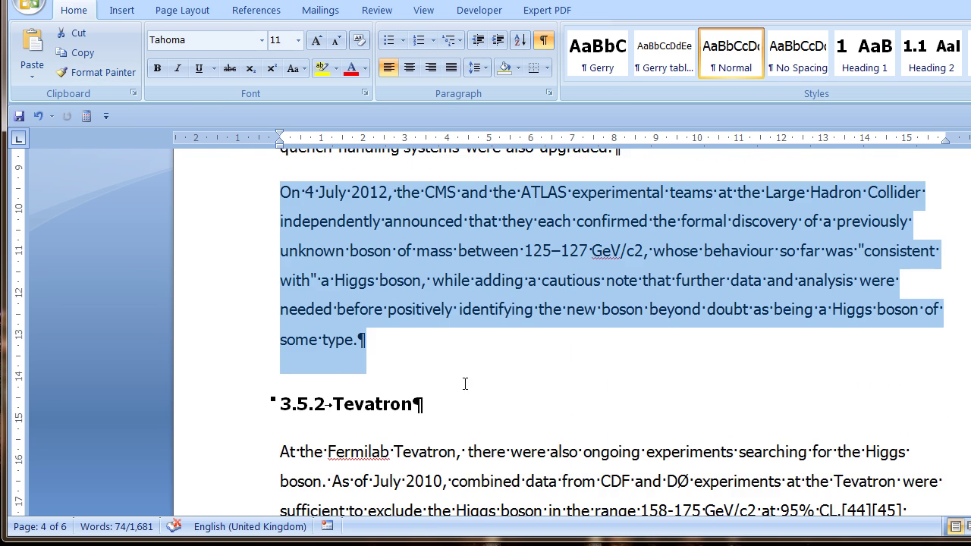
click(465, 383)
Add the title "Timeline" on its own line directly above the "On 4 July 2012" paragraph
scroll(322, 245, up, 1)
click(281, 243)
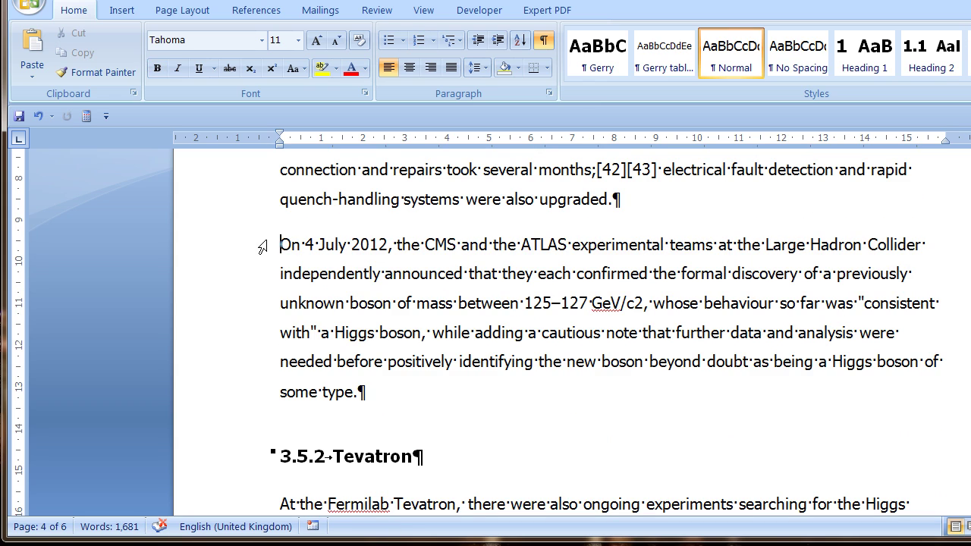
key(Return)
click(310, 245)
scroll(260, 251, up, 5)
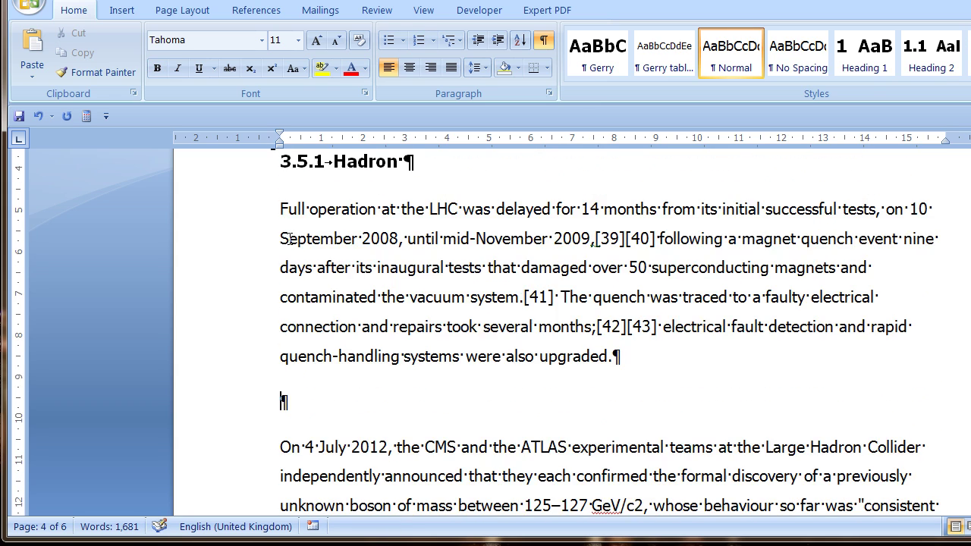
scroll(292, 205, down, 14)
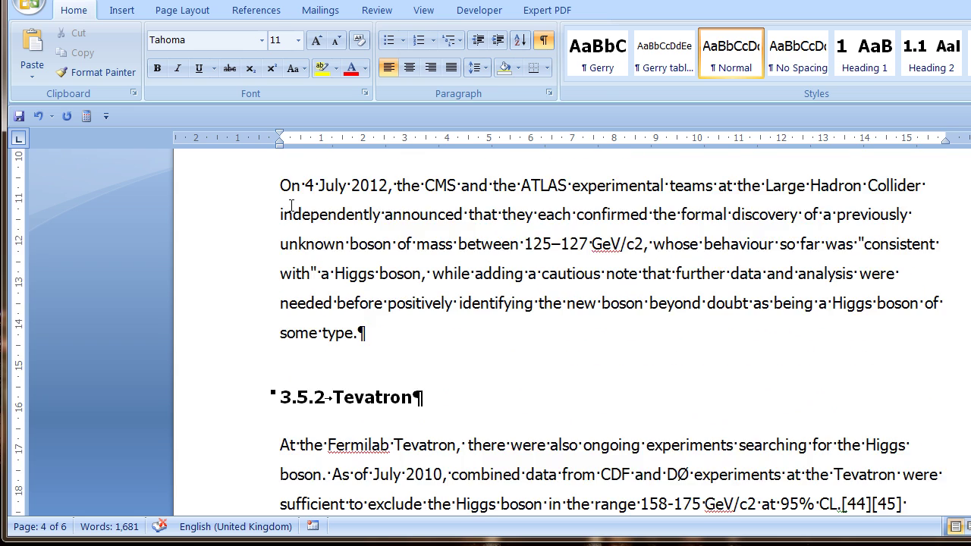
scroll(291, 205, down, 1)
scroll(291, 205, up, 6)
scroll(284, 244, up, 1)
text(Timeline)
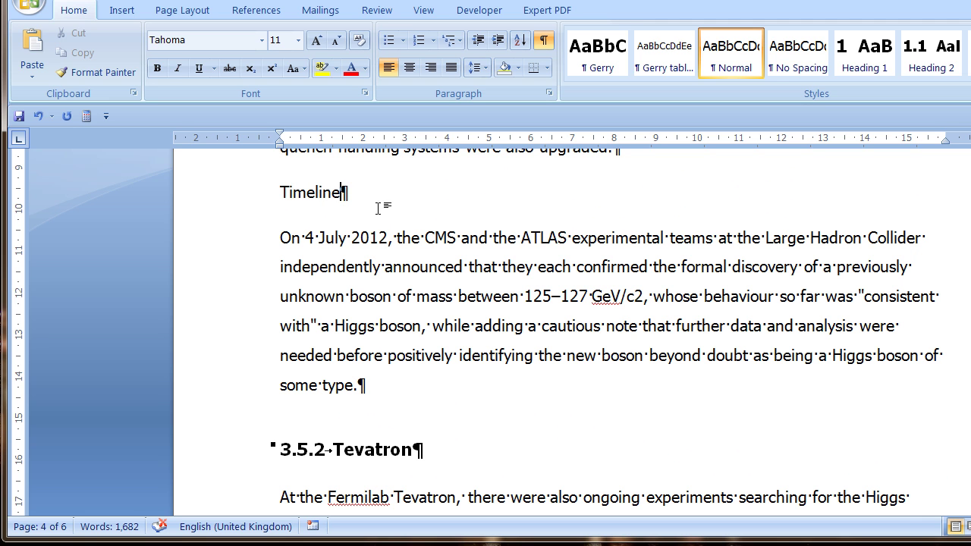
Hide the formatting marks, apply the Heading 3 style to the "Timeline" title and check the numbering of the headings around it
click(492, 394)
scroll(310, 213, up, 2)
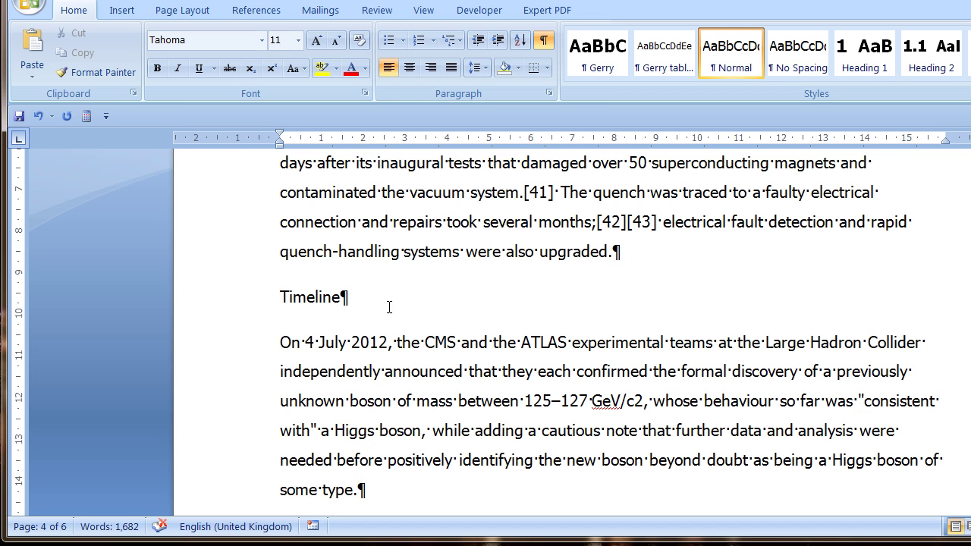
scroll(336, 316, down, 2)
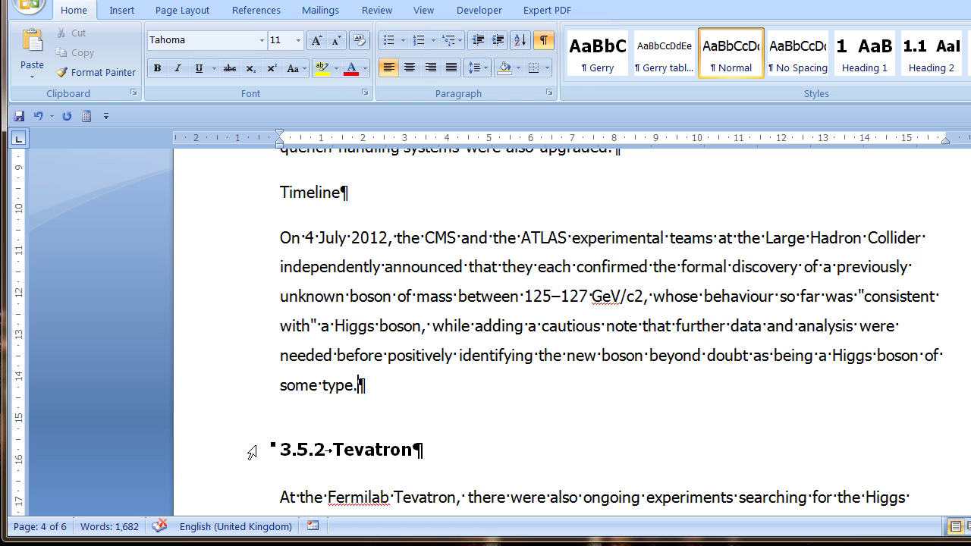
click(258, 194)
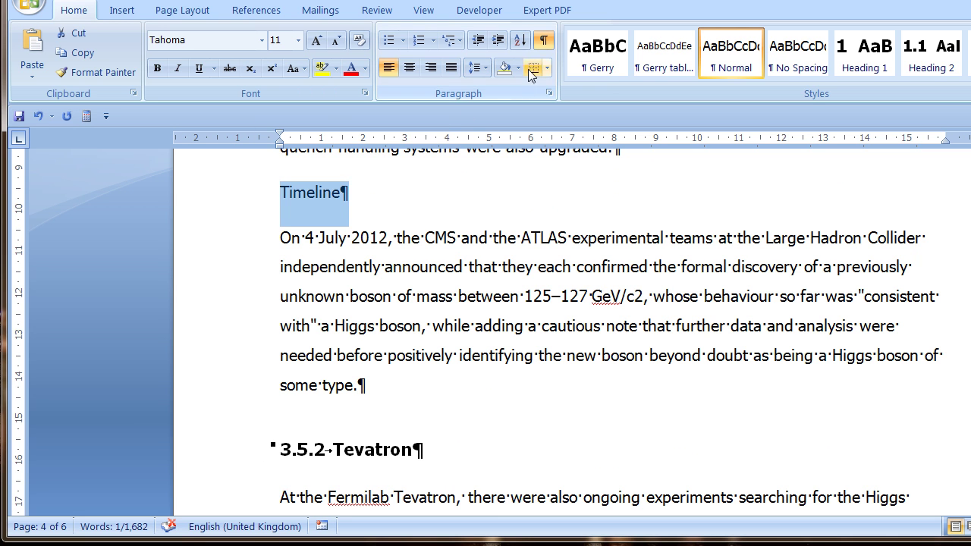
click(543, 40)
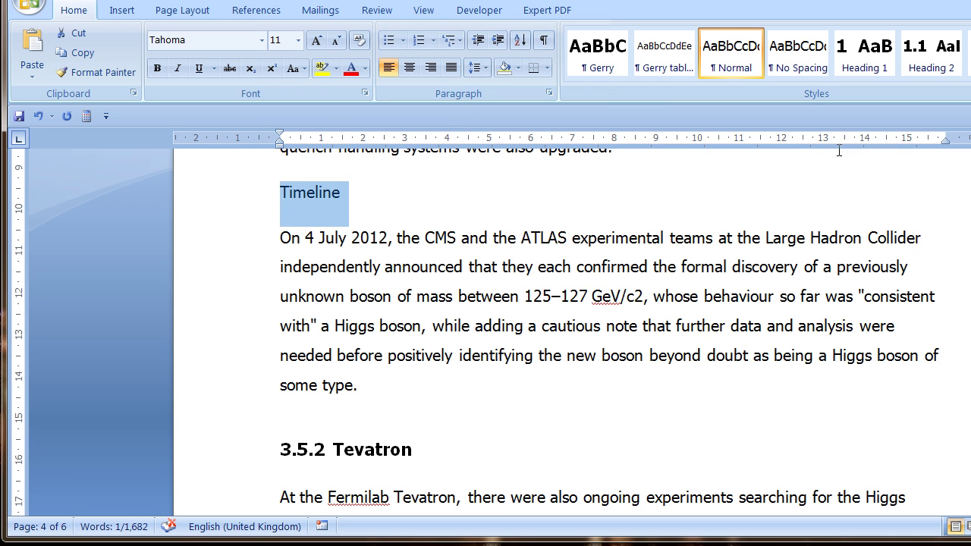
key(ctrl+alt+3)
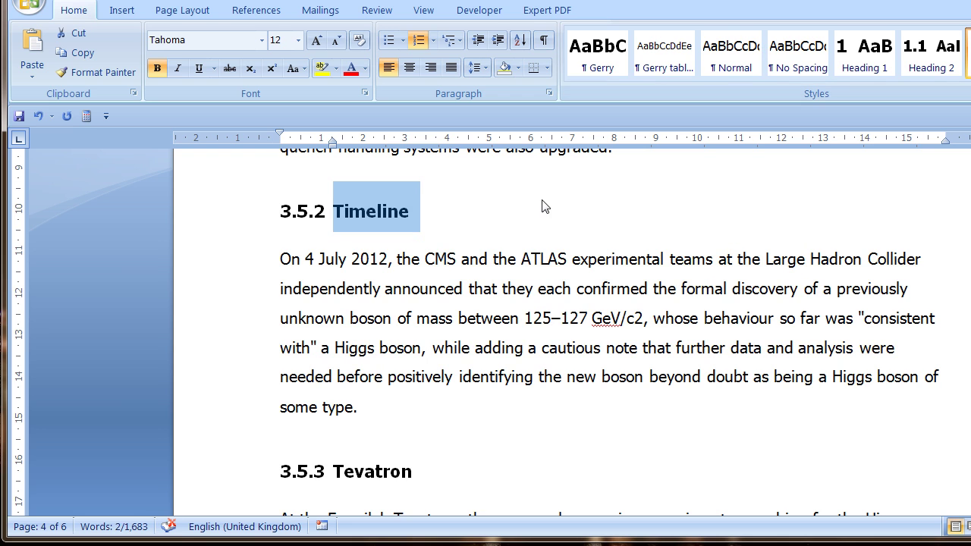
click(552, 208)
scroll(234, 279, up, 2)
scroll(234, 279, down, 4)
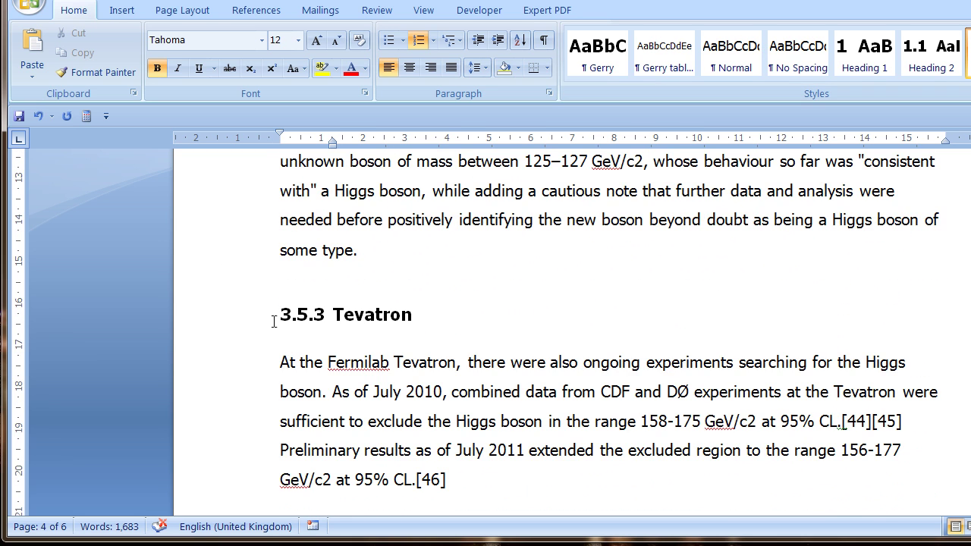
Check the automatic numbering of the Tevatron and Data Collection headings that follow the new Timeline subsection
scroll(258, 266, up, 2)
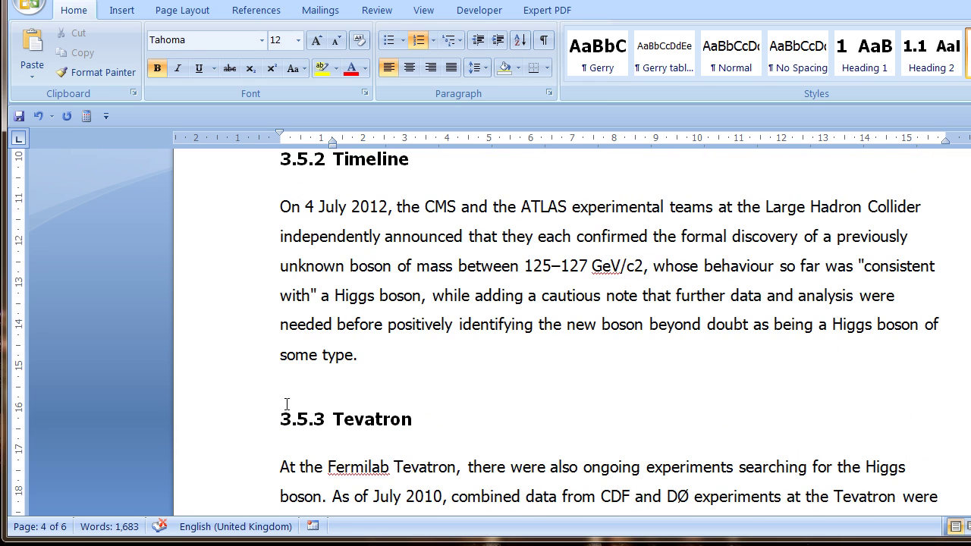
scroll(371, 422, down, 6)
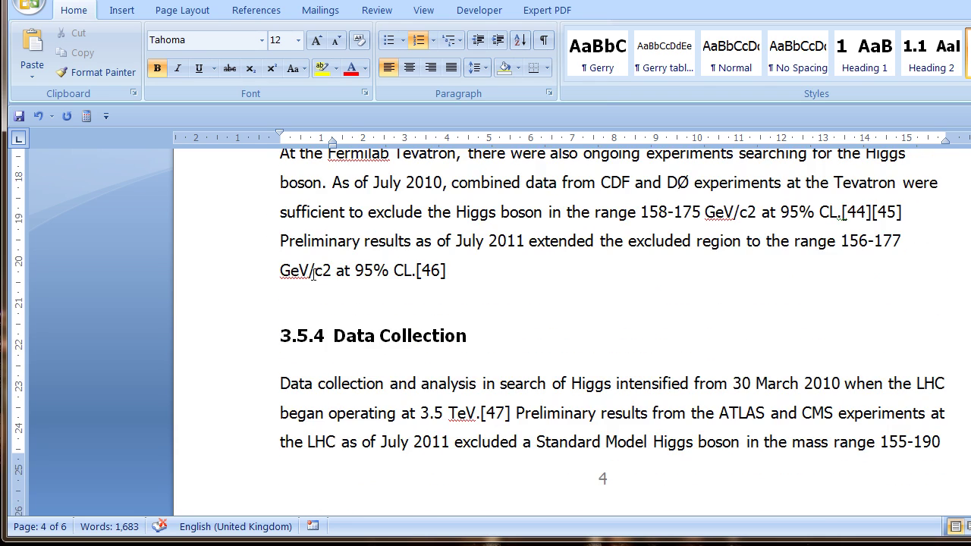
scroll(313, 303, down, 4)
scroll(301, 299, up, 2)
scroll(304, 300, down, 2)
scroll(297, 300, down, 1)
scroll(299, 299, up, 6)
Update the entire table of contents to include the new Timeline heading, check its section 3.5 entries and deselect the table
scroll(300, 300, up, 20)
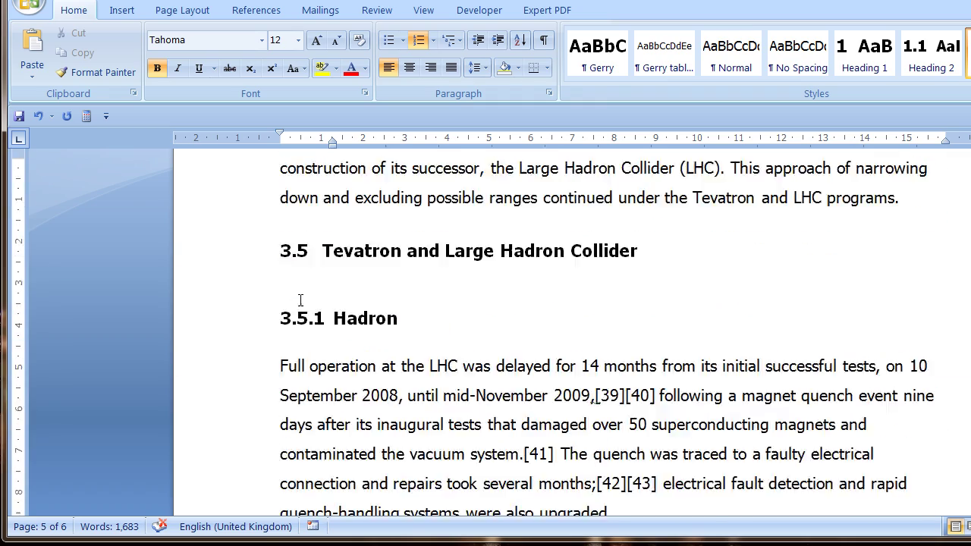
scroll(300, 301, up, 20)
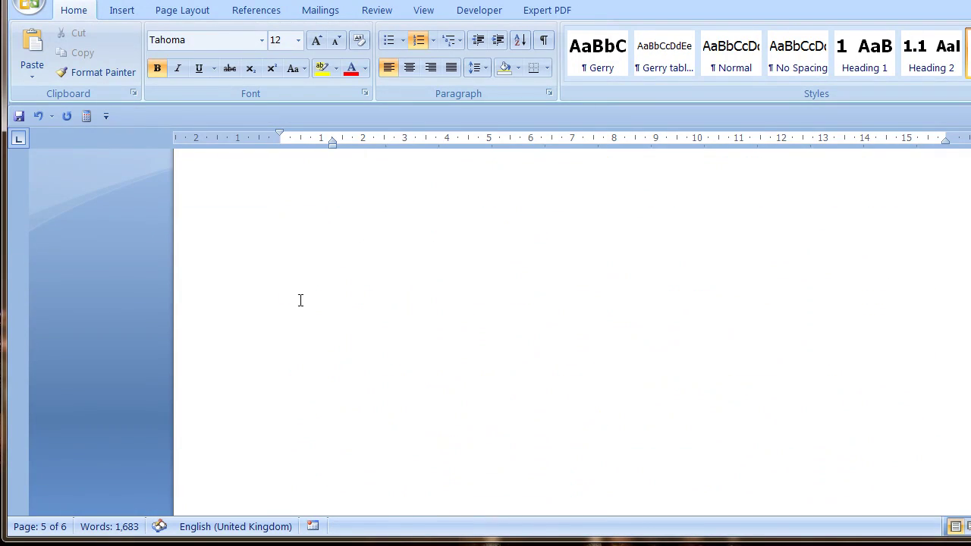
scroll(298, 299, down, 3)
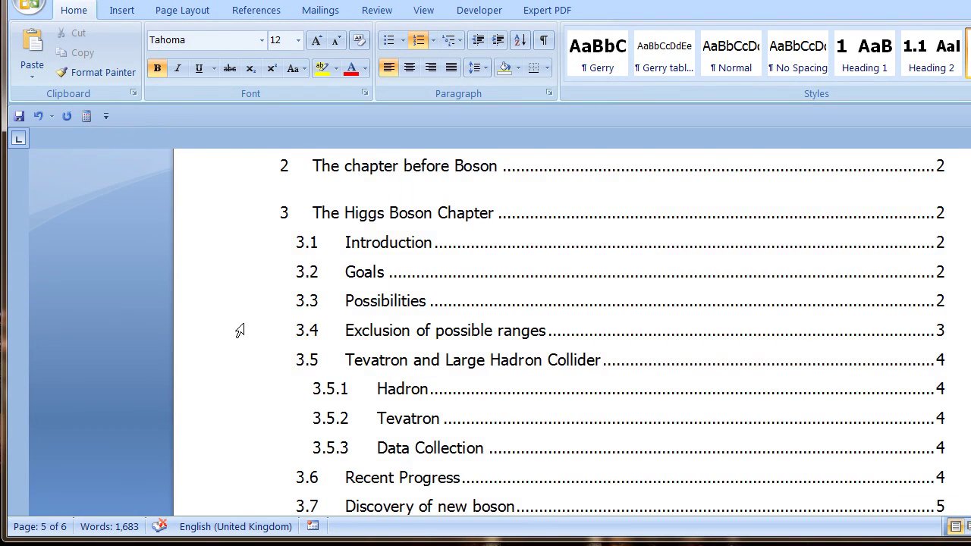
scroll(232, 316, up, 1)
click(509, 301)
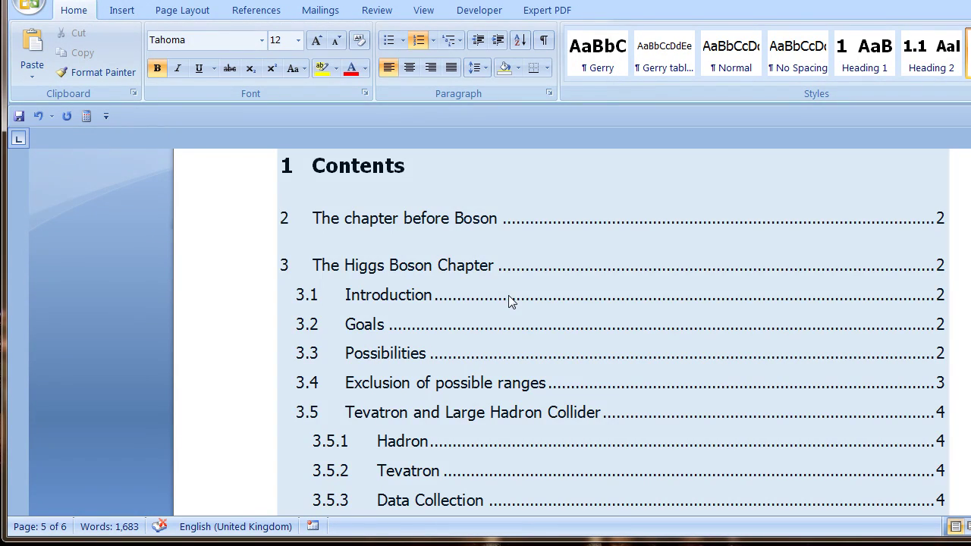
right_click(548, 244)
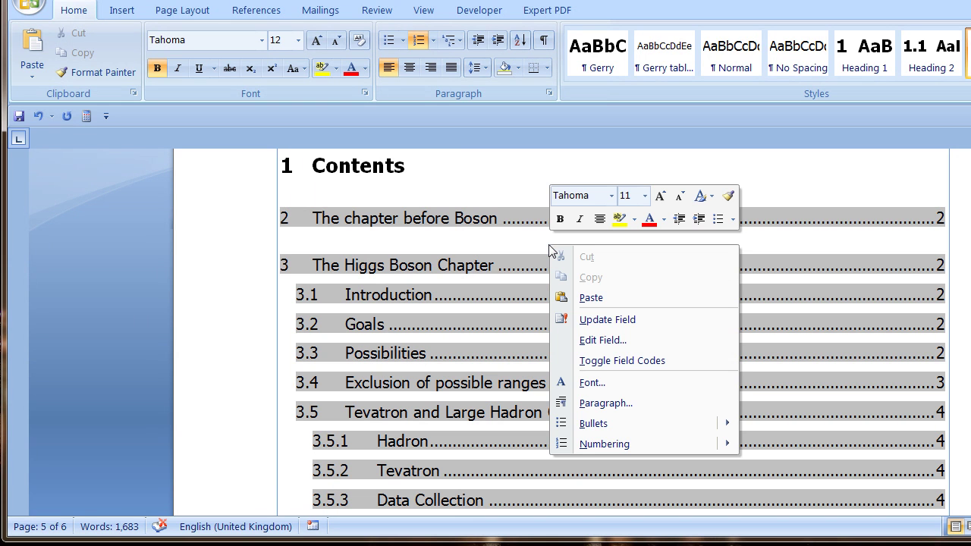
click(603, 321)
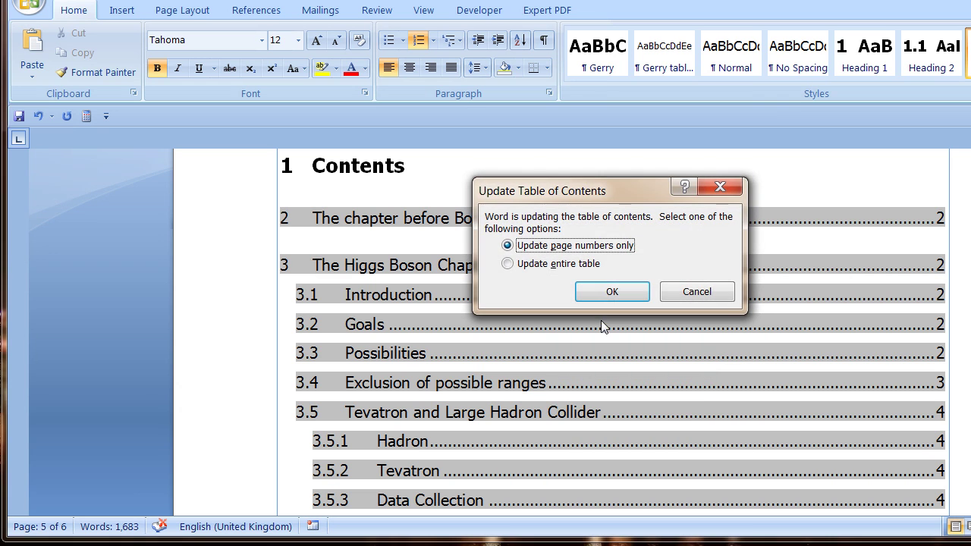
click(508, 264)
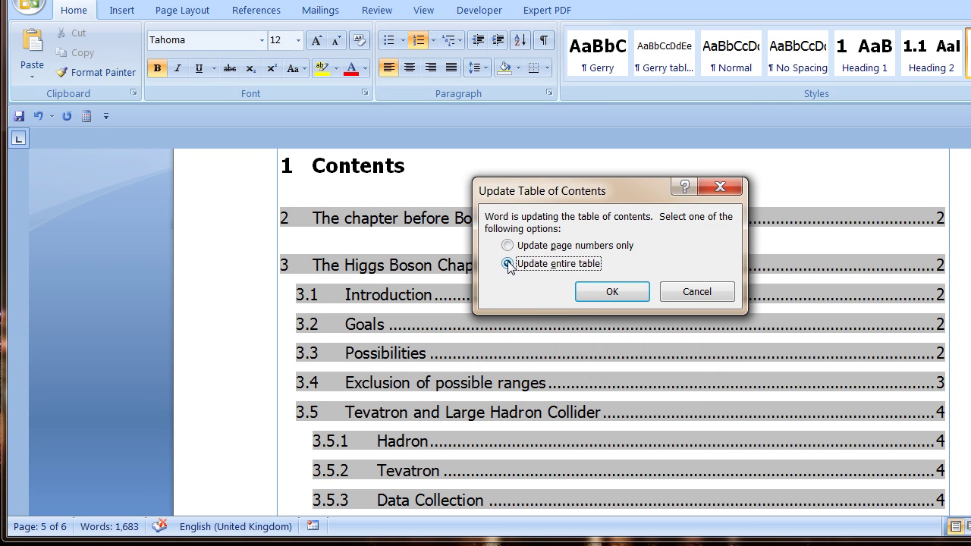
click(612, 291)
scroll(610, 294, down, 3)
scroll(611, 293, down, 1)
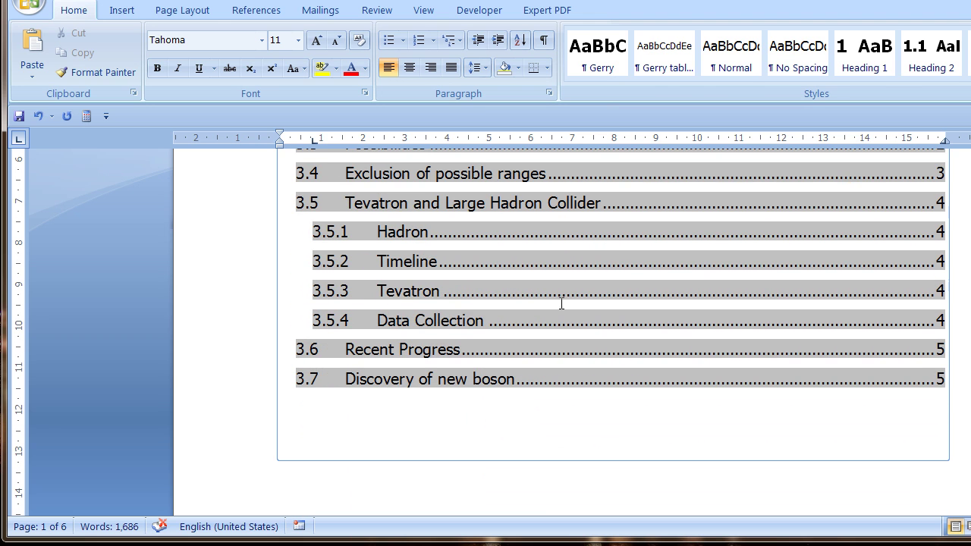
click(235, 426)
click(328, 476)
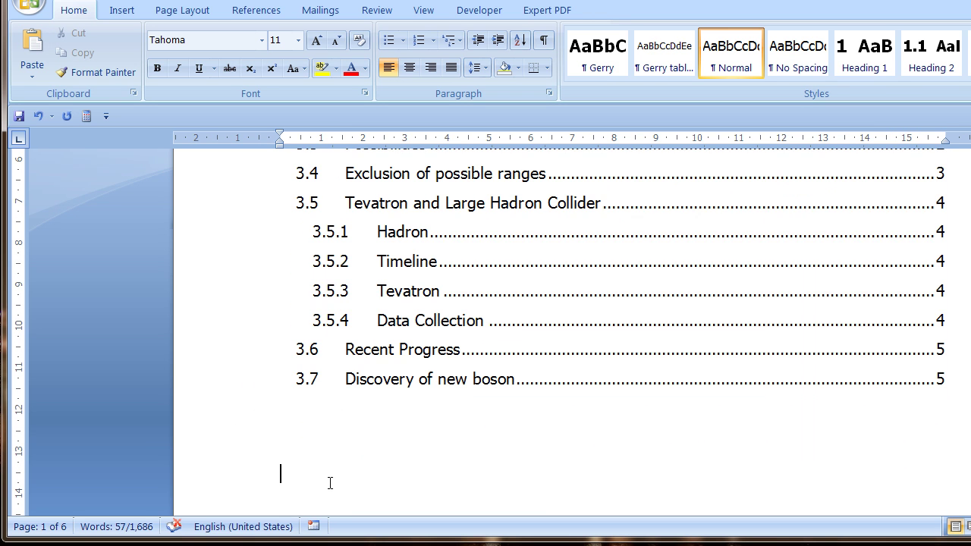